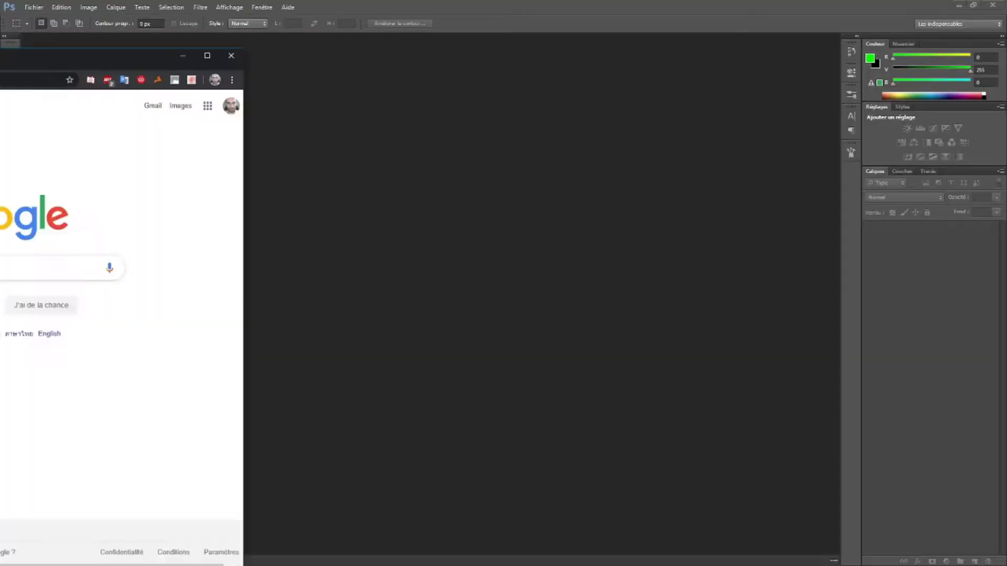
Search Google Images for 'david hasselhoff', filtered to large images.
type("davi")
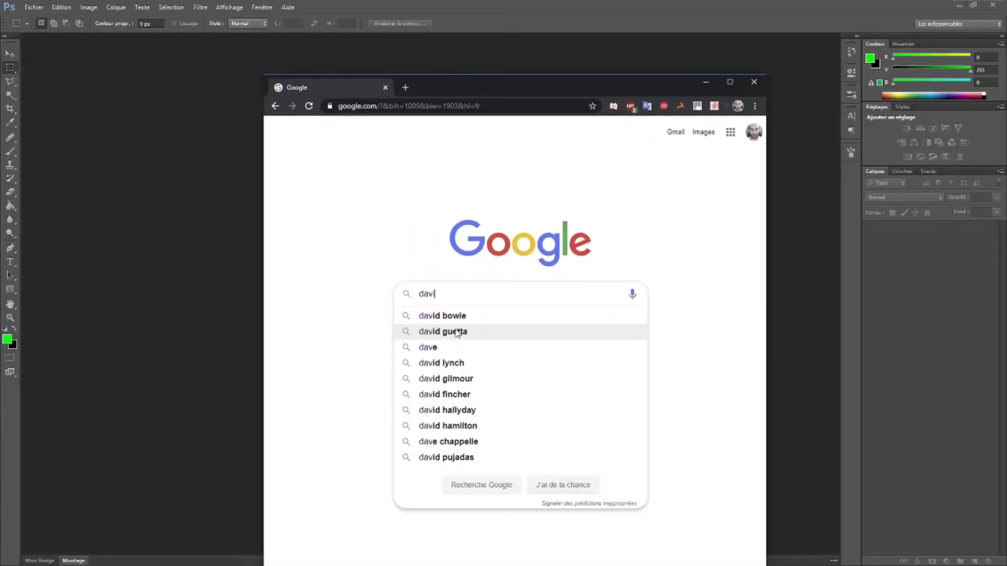
type("d hasselo")
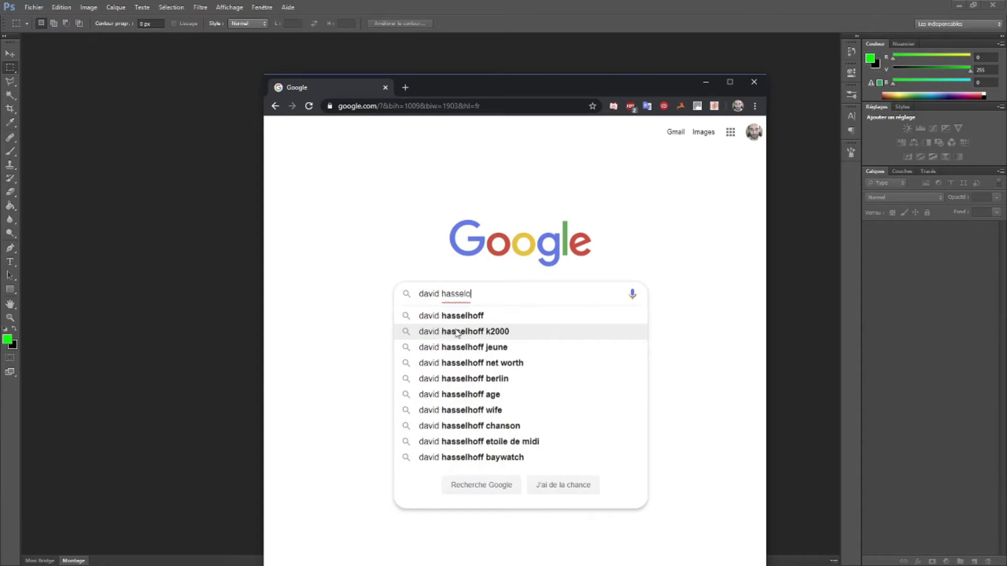
left_click(452, 315)
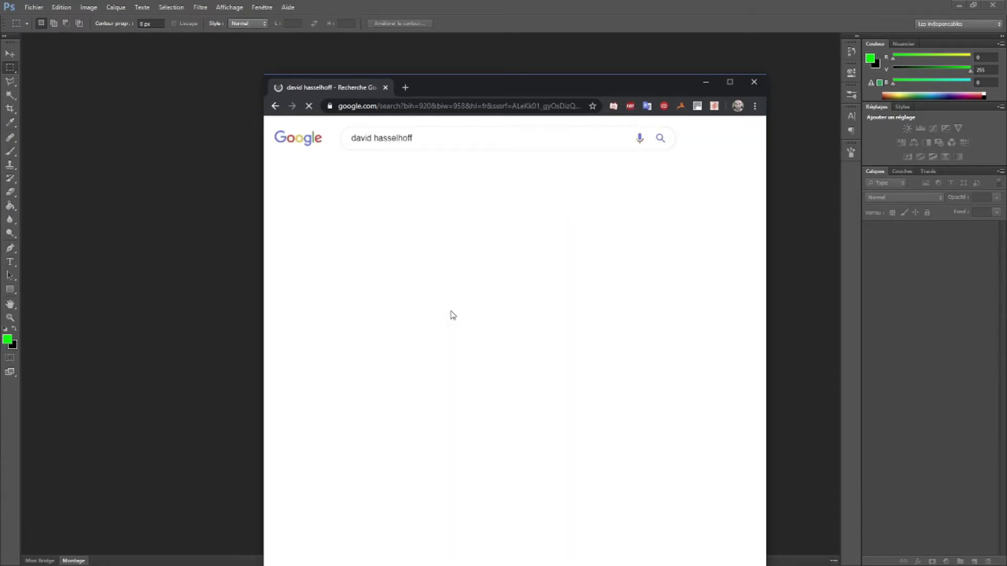
left_click(412, 168)
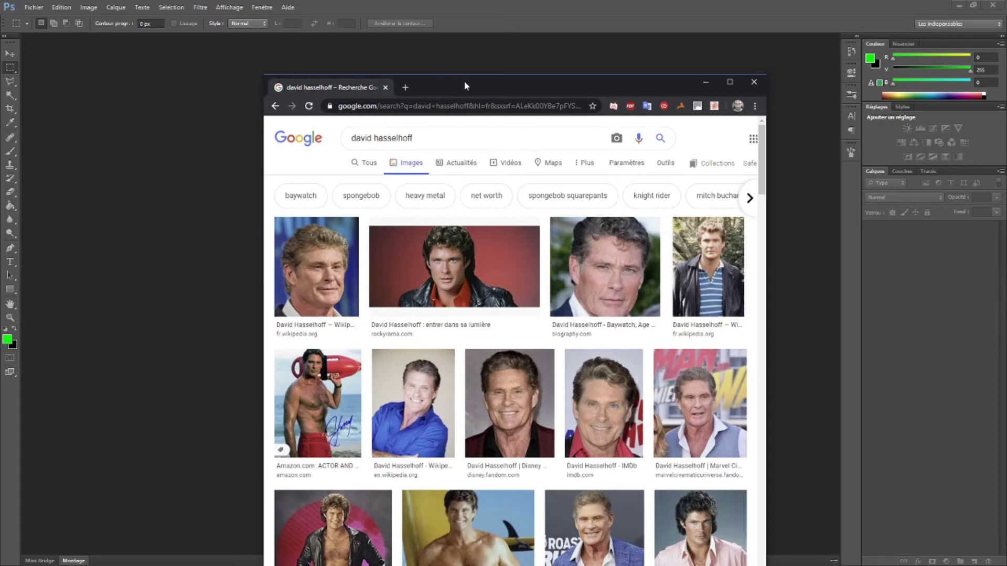
double_click(464, 81)
left_click(395, 84)
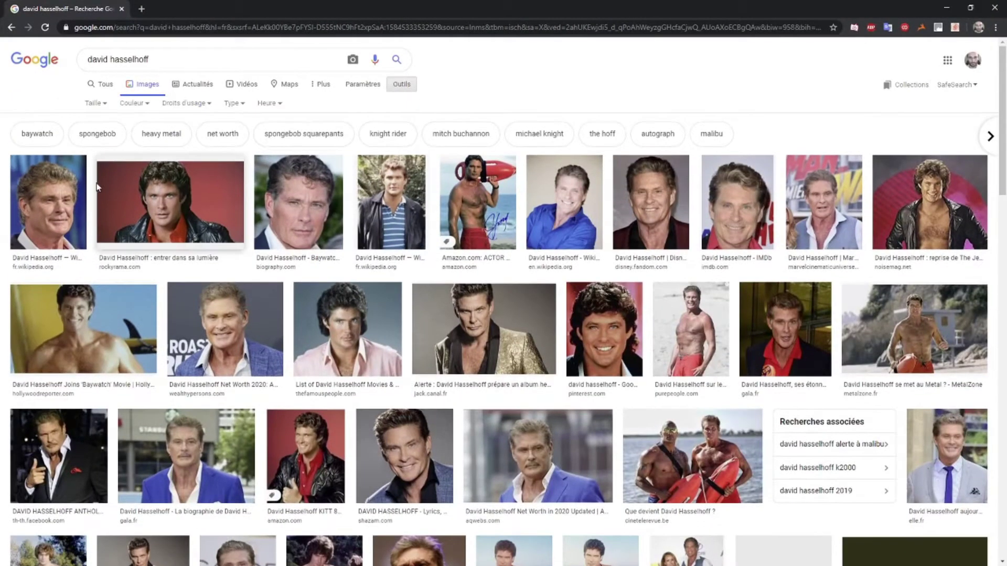
left_click(95, 101)
left_click(104, 139)
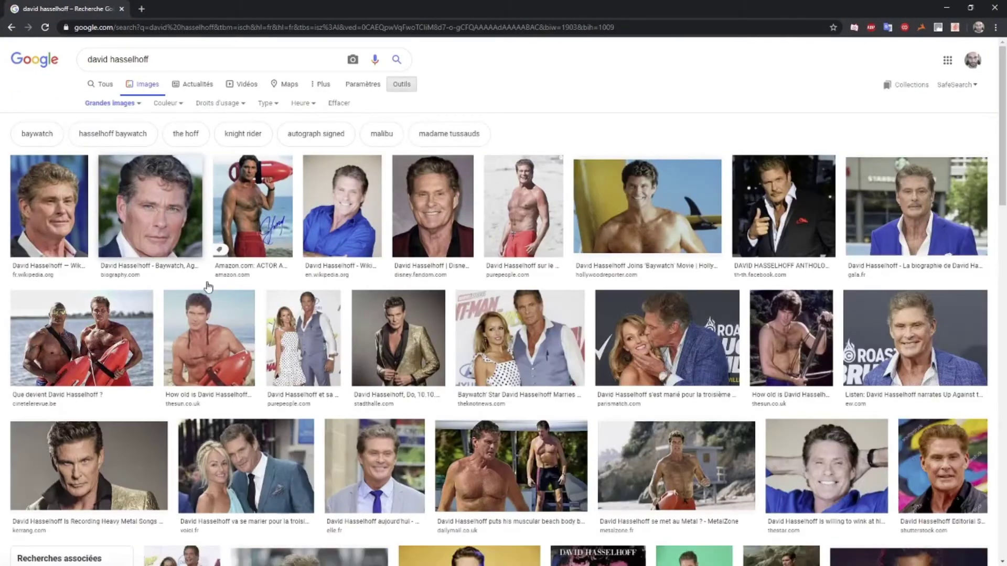
Preview the red-background portrait and copy the image with Copier l'image.
scroll(341, 330, "down", 4)
scroll(381, 323, "down", 3)
scroll(381, 324, "down", 2)
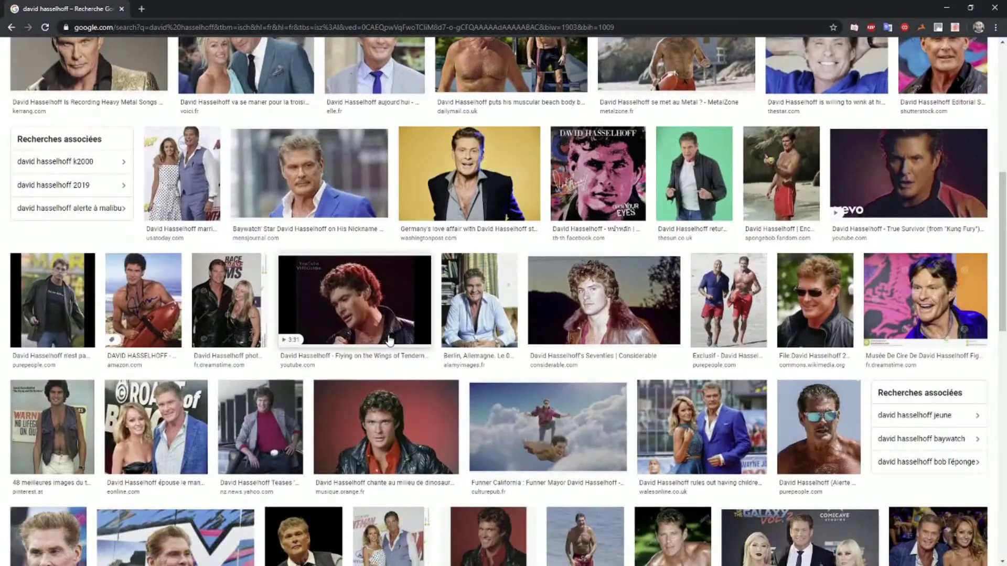
scroll(389, 341, "down", 2)
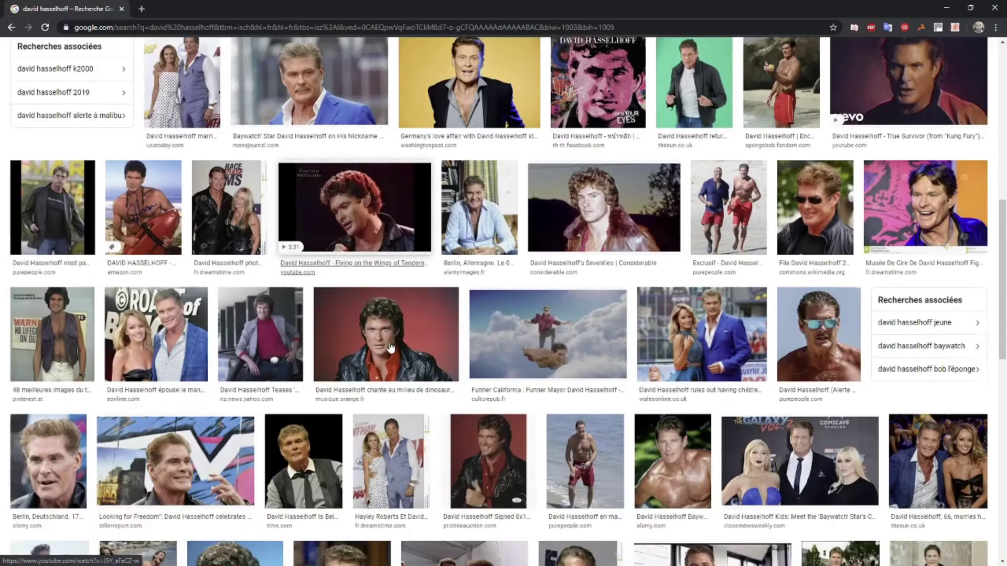
scroll(382, 347, "down", 2)
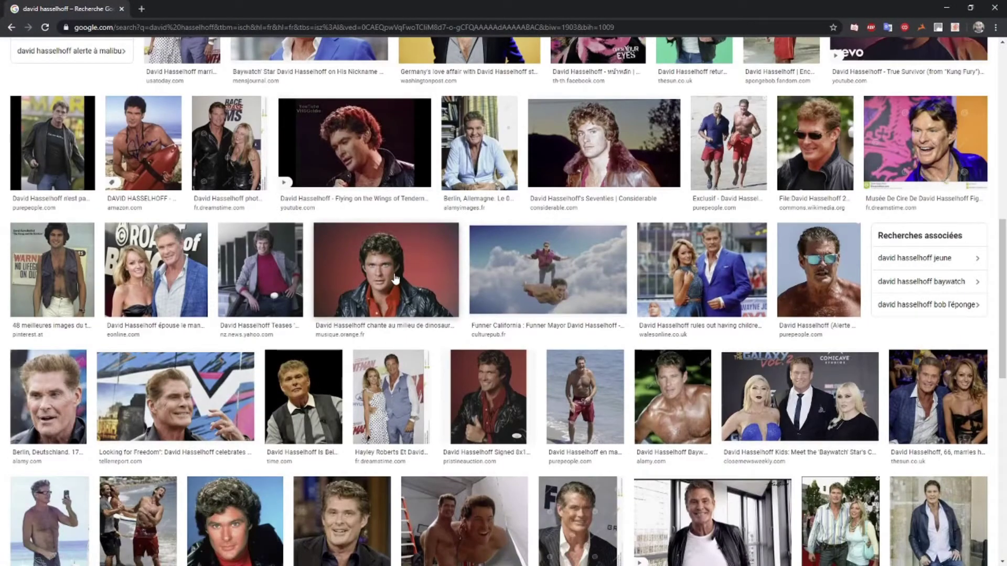
left_click(395, 279)
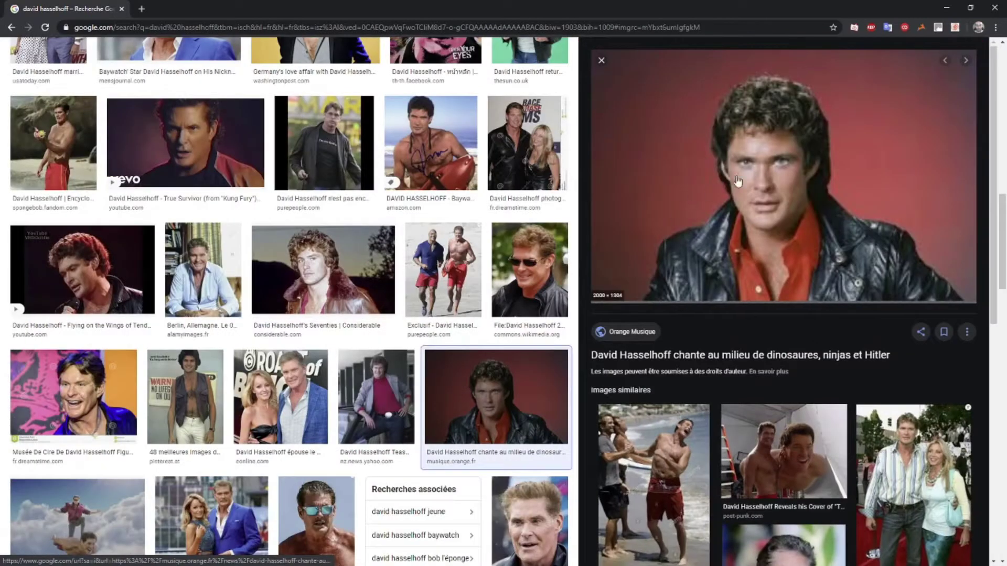
right_click(713, 222)
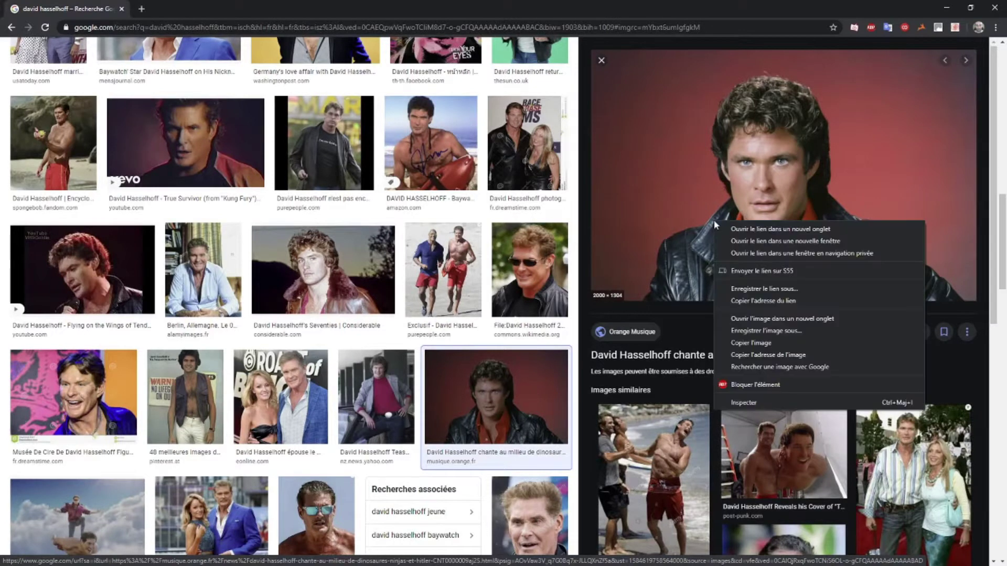
left_click(751, 343)
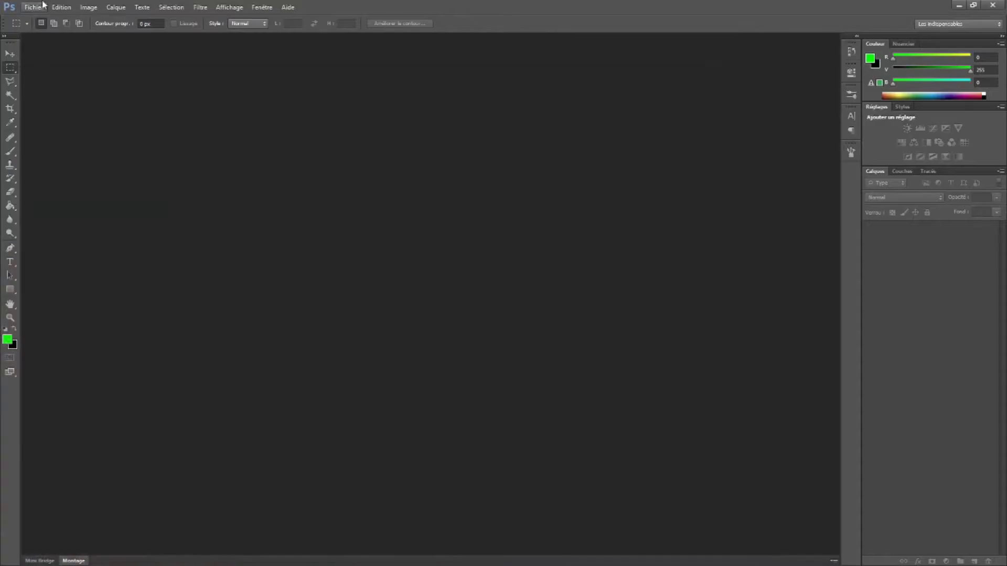
Create a new 2000×1304 document from the clipboard preset and paste the portrait.
left_click(43, 6)
left_click(47, 16)
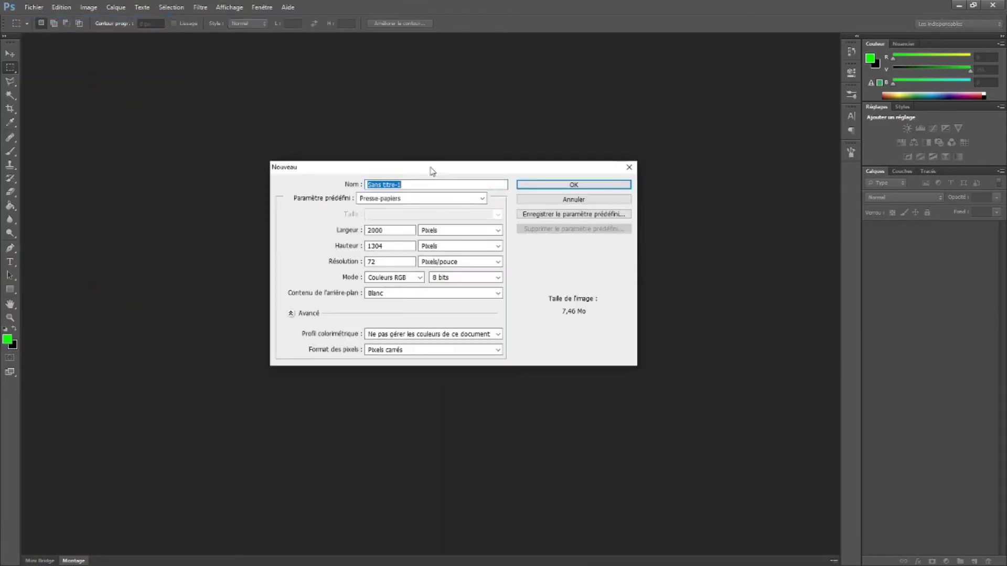
left_click(557, 186)
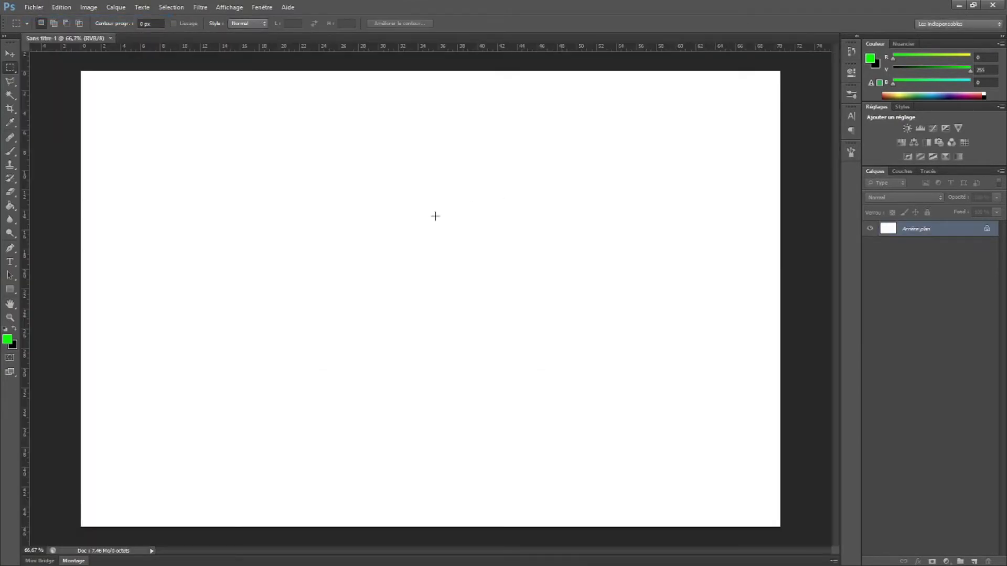
key("ctrl+v")
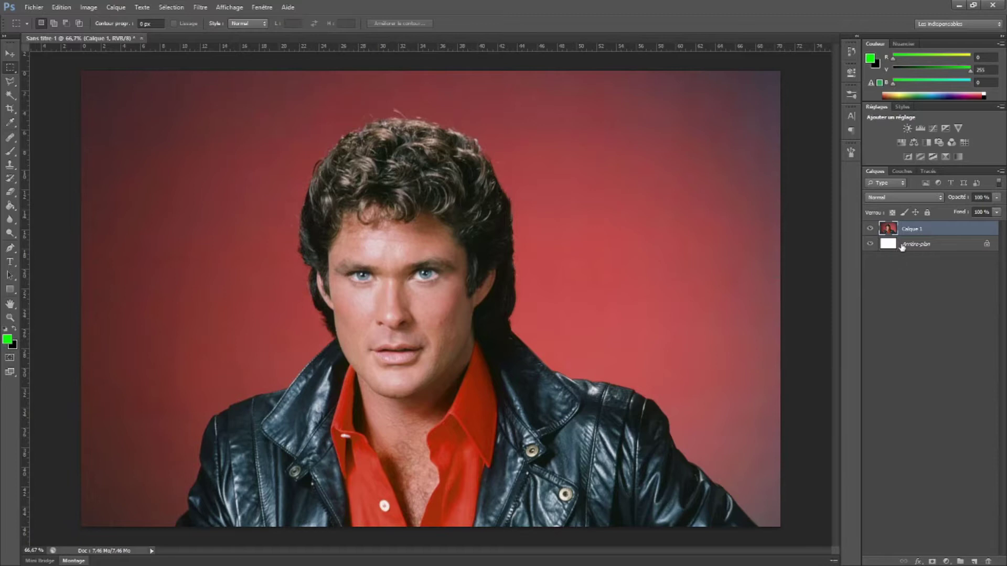
Unlock and delete the white Arrière-plan layer, leaving Calque 1 as the only layer.
double_click(902, 244)
key("Return")
key("Delete")
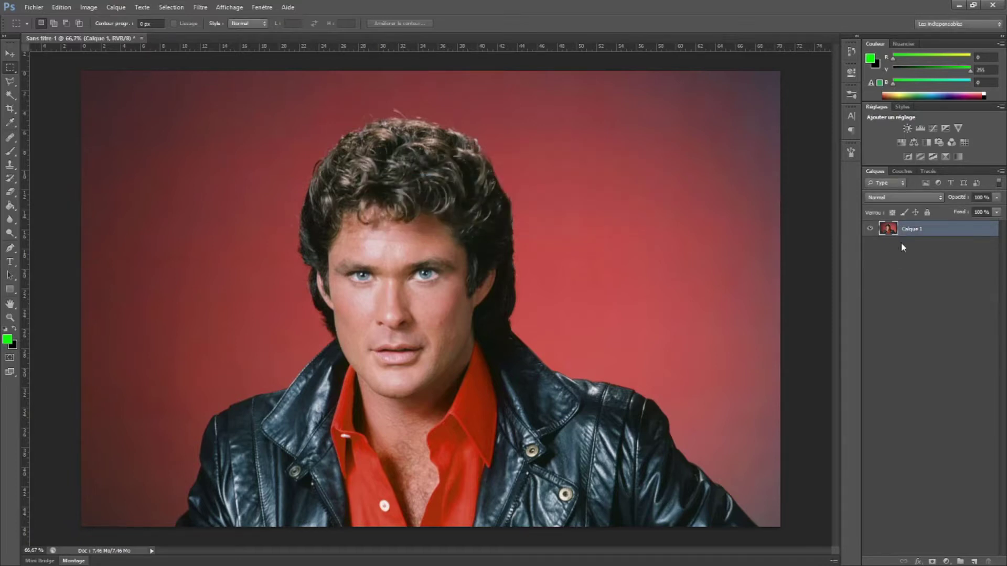
left_click(10, 55)
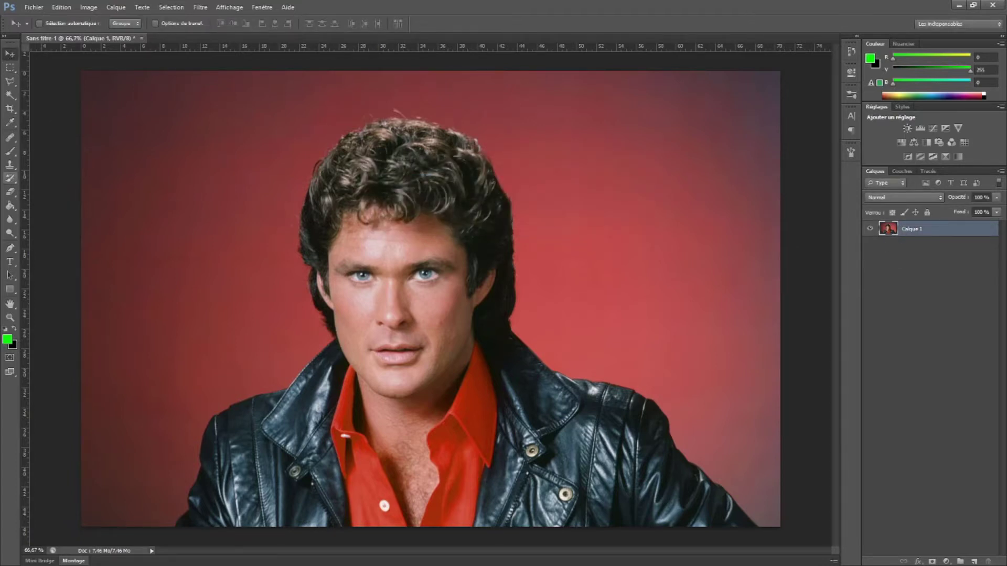
key("w")
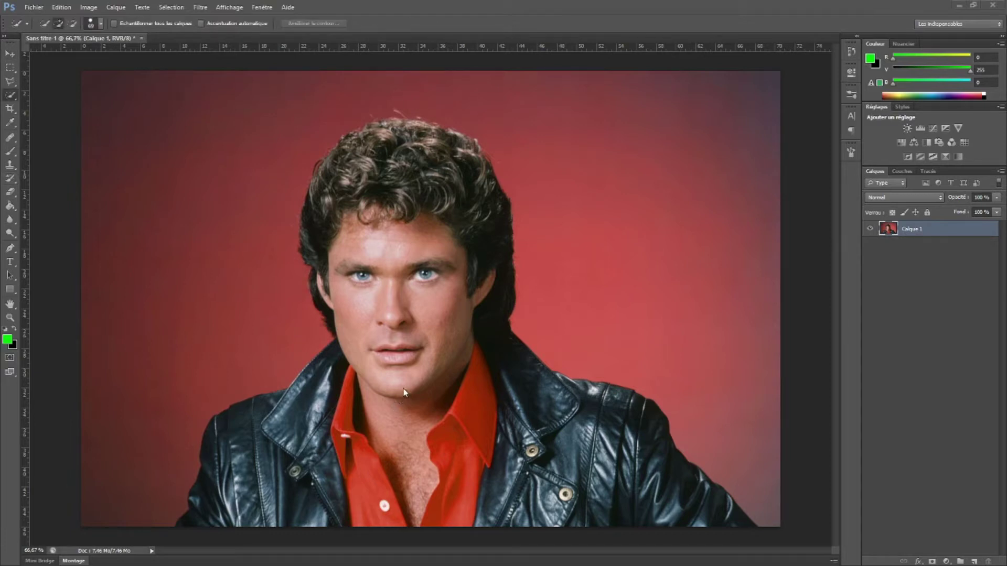
Quick-select the jacket's right side, the face and hair, then the jacket's left side.
right_click(13, 95)
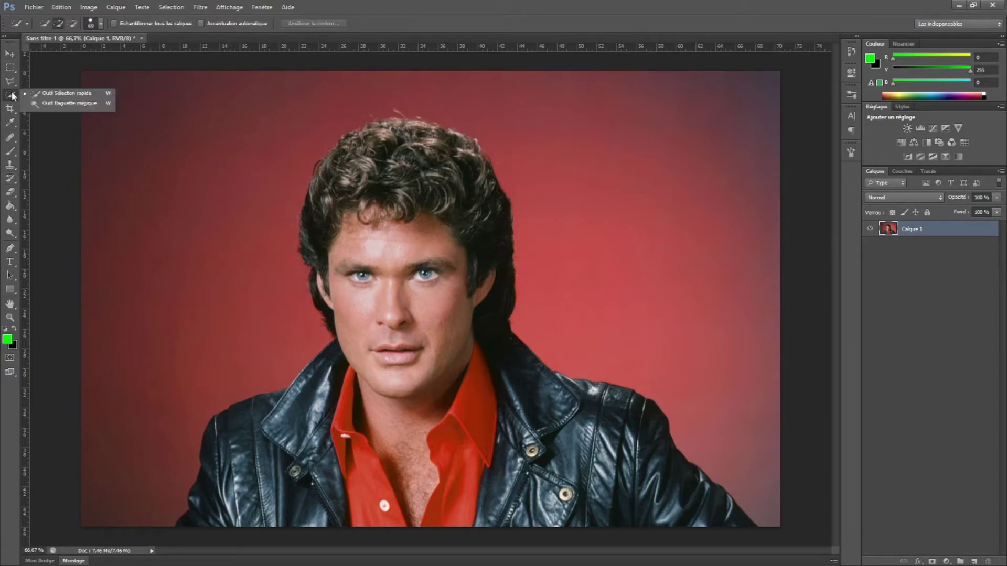
left_click(49, 97)
left_click_drag(510, 478, 683, 503)
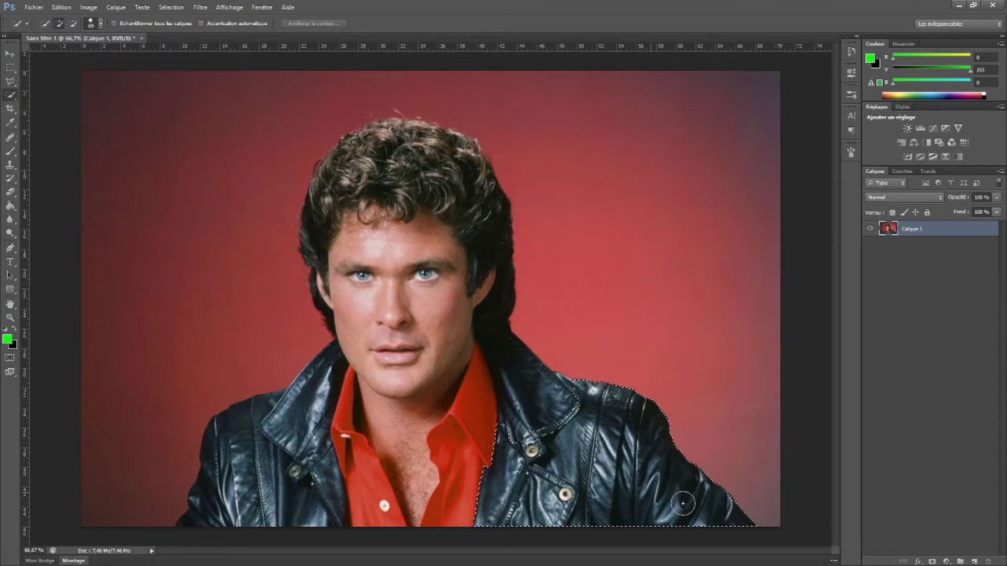
mouse_move(539, 425)
left_mouse_down()
mouse_move(398, 168)
mouse_move(339, 221)
left_mouse_up()
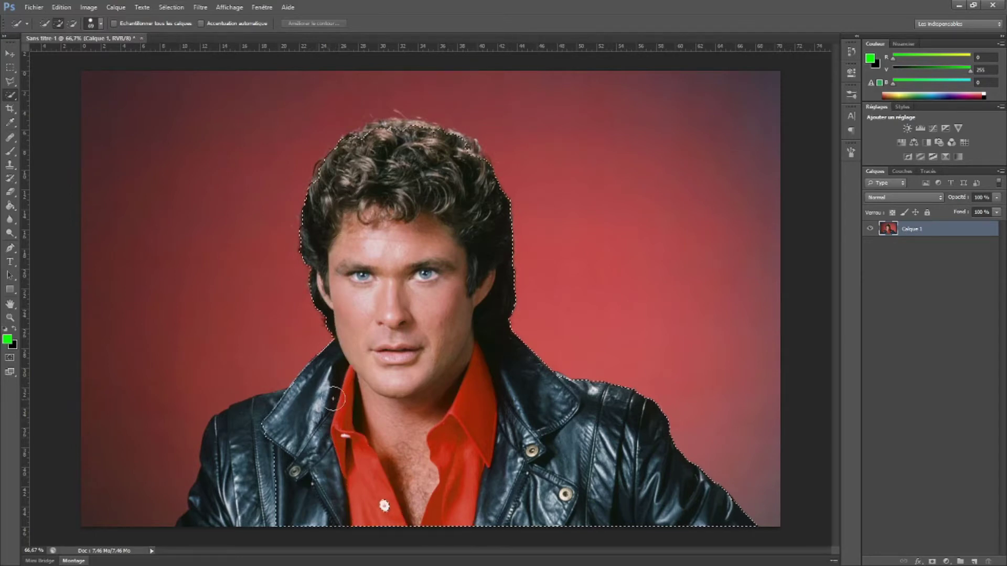
mouse_move(242, 465)
left_mouse_down()
mouse_move(246, 445)
mouse_move(274, 489)
left_mouse_up()
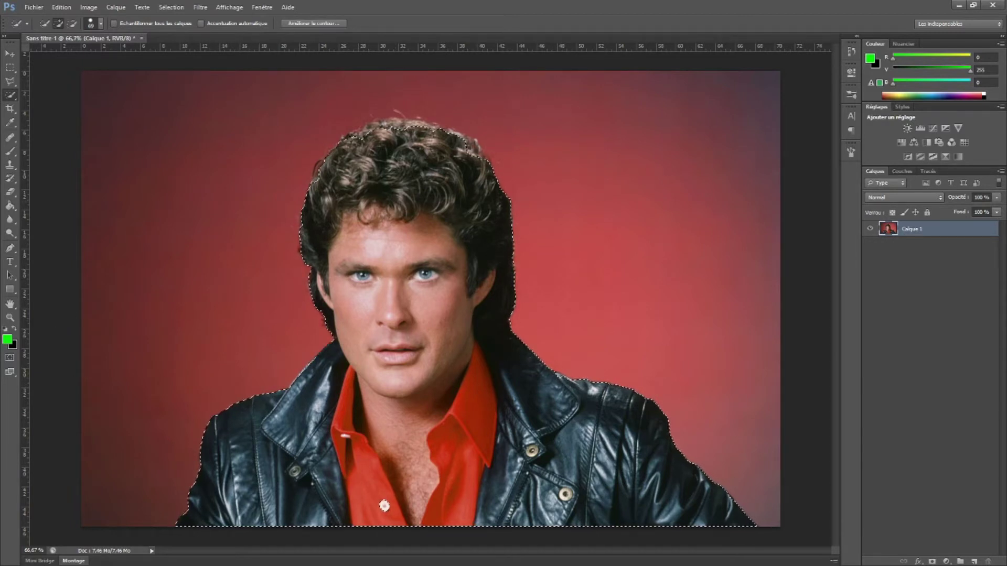
In Améliorer le contour, preview on black and adjust the edge detection radius.
left_click(326, 24)
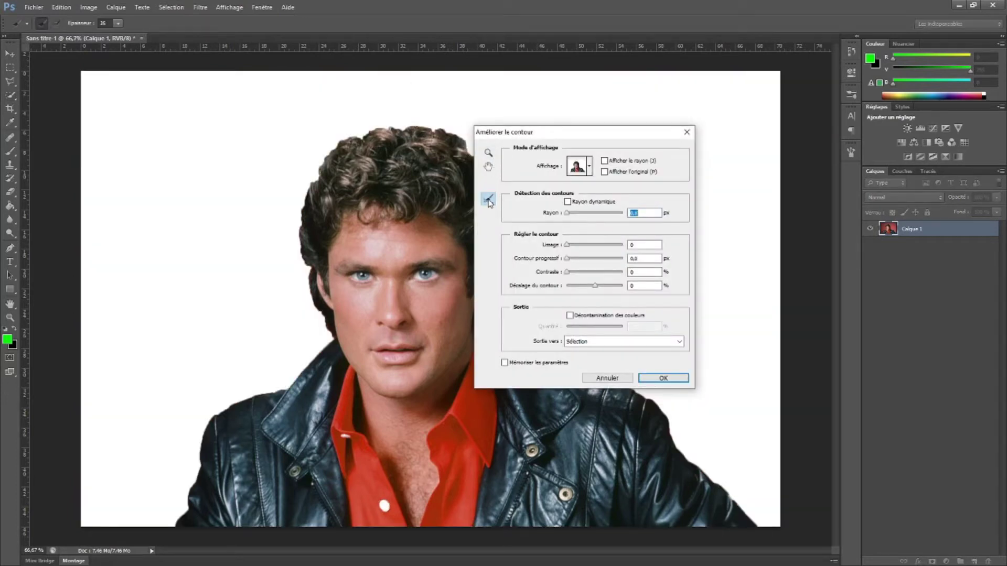
left_click(589, 166)
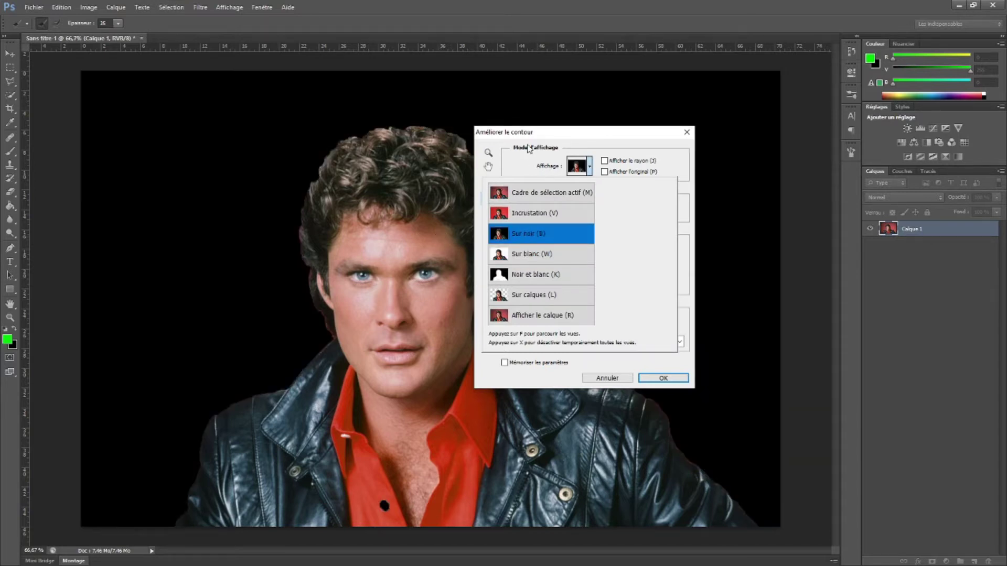
left_click(573, 140)
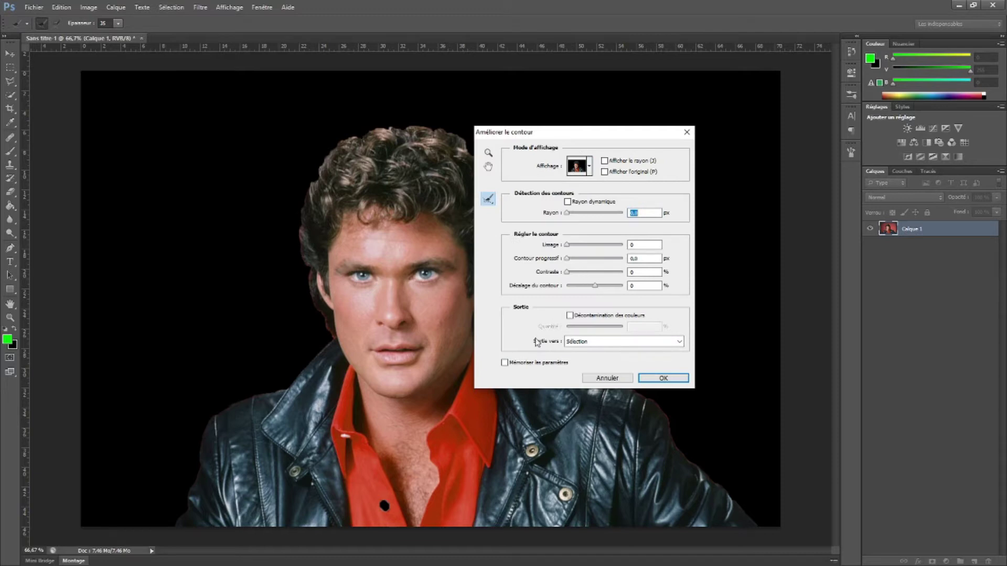
left_click(488, 200)
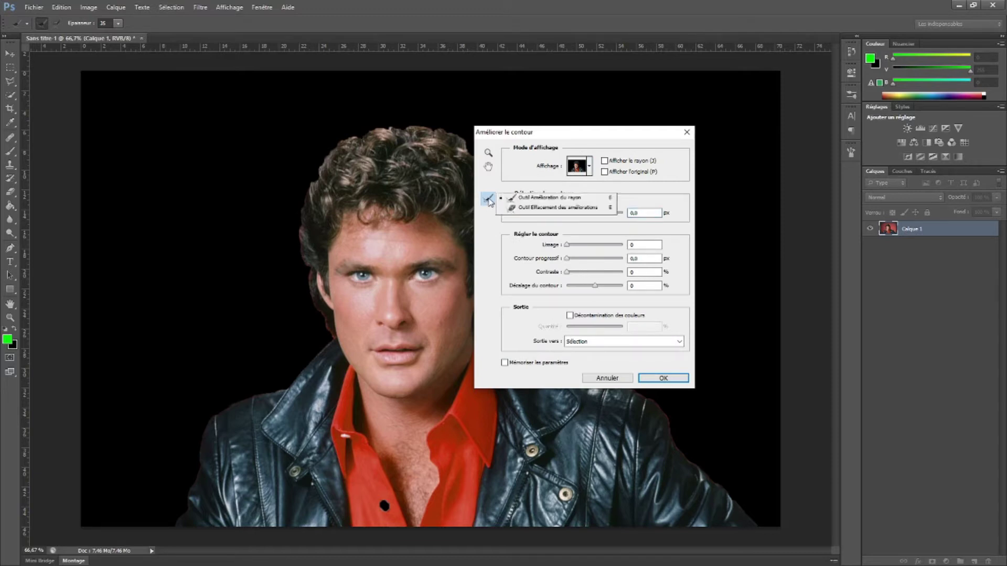
left_click(555, 200)
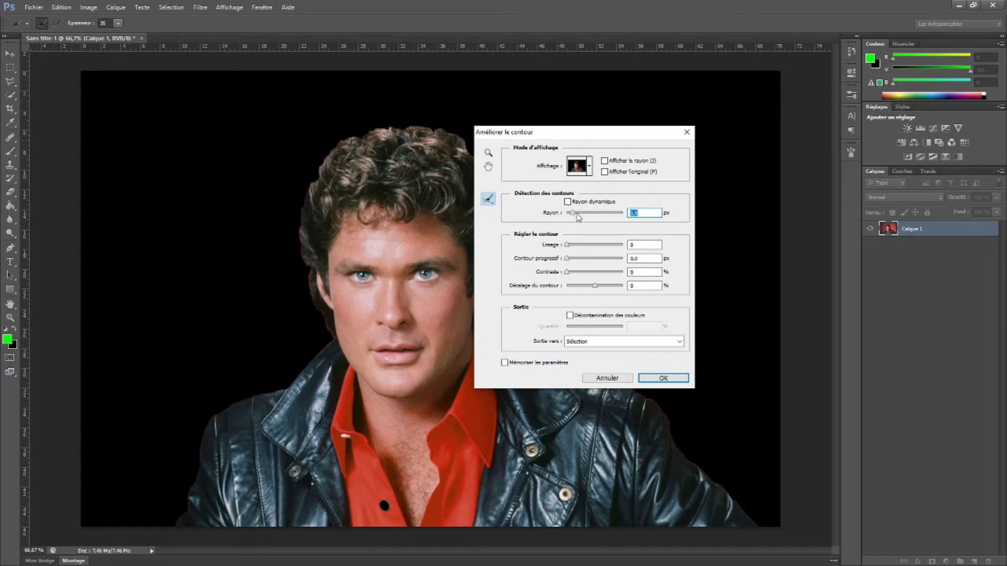
left_click_drag(590, 219, 573, 216)
Brush the hair edges atop the head with a larger refine brush and confirm.
left_click(119, 24)
left_click_drag(126, 37, 133, 36)
left_click_drag(583, 215, 580, 215)
left_click_drag(383, 126, 347, 137)
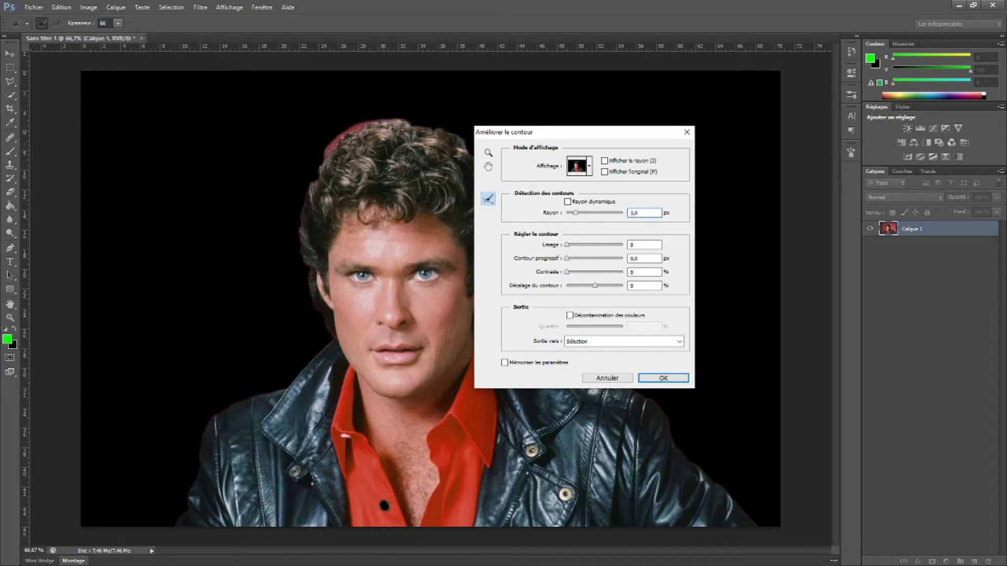
left_click_drag(392, 154, 386, 135)
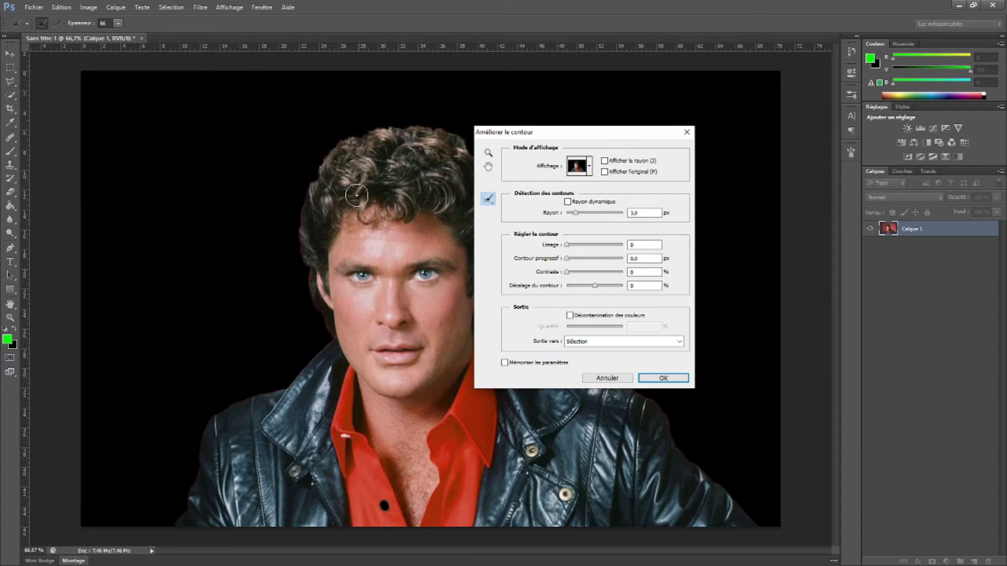
left_click(492, 202)
left_click(529, 209)
left_click(488, 168)
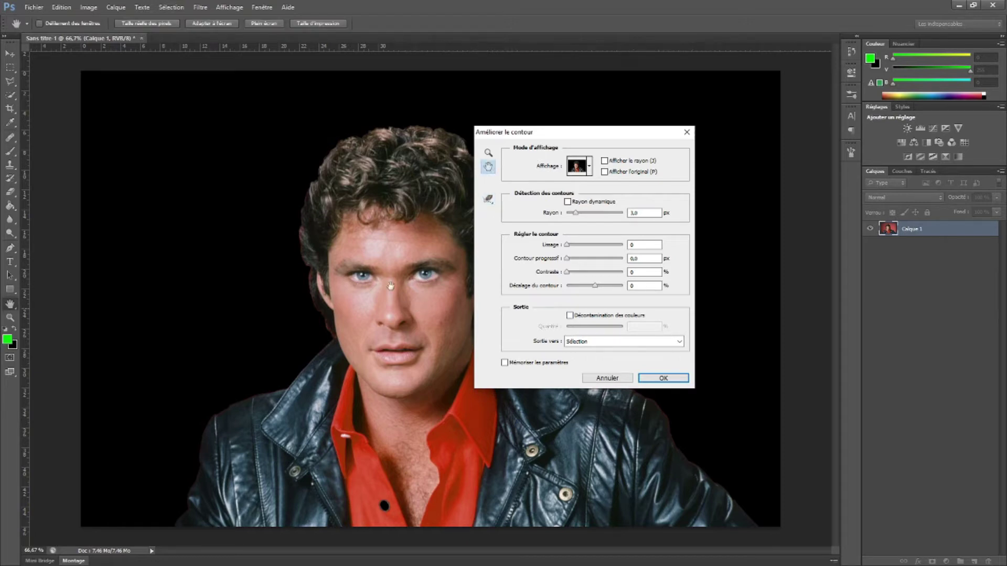
left_click(662, 378)
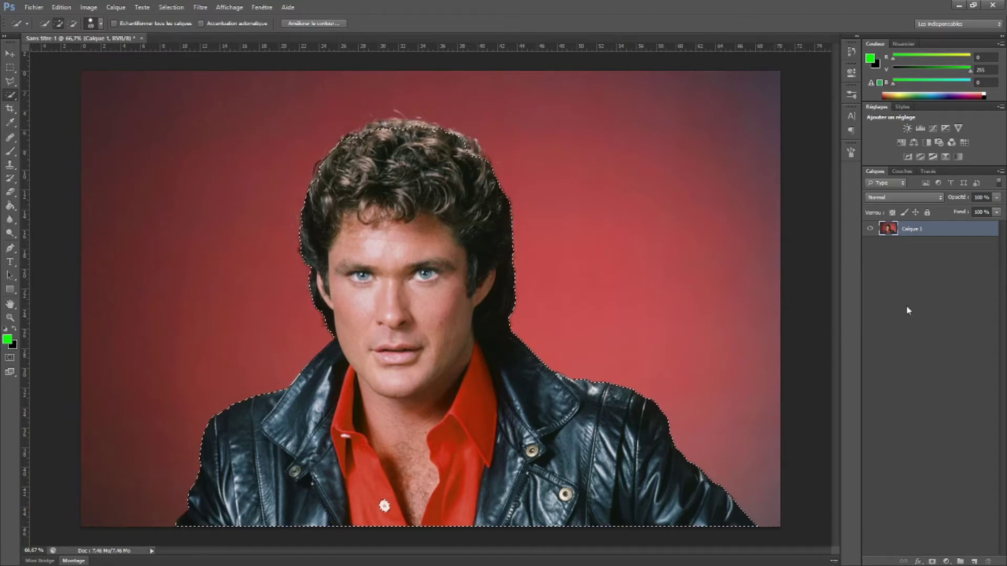
Invert the selection, delete the red backdrop, deselect and set the foreground to red.
key("ctrl+shift+i")
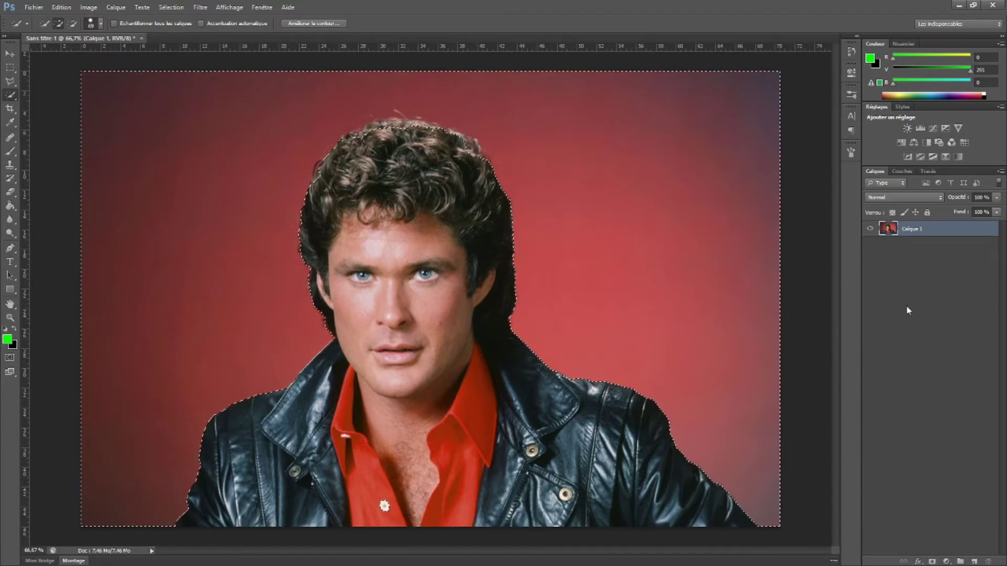
key("Delete")
key("ctrl+d")
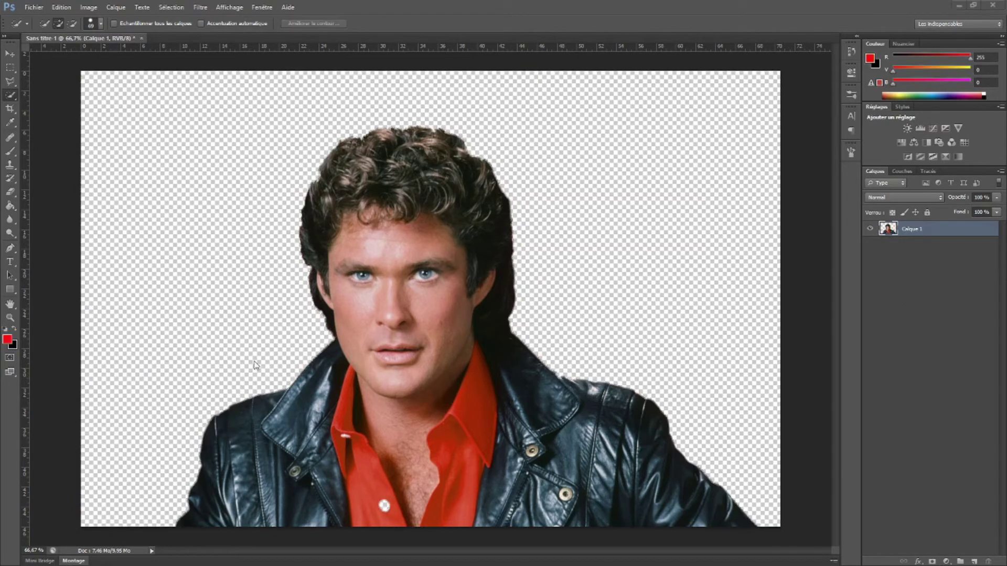
left_click(7, 339)
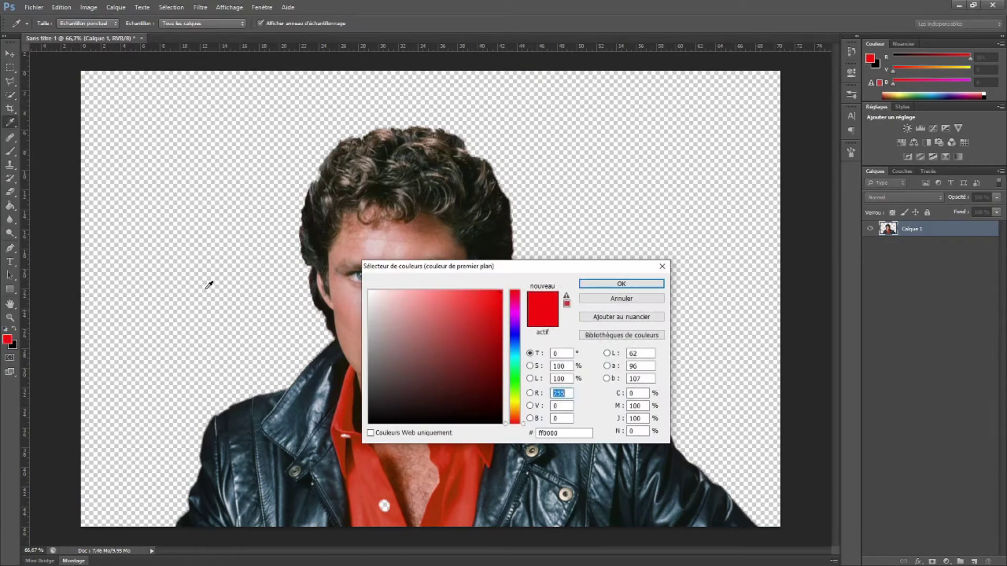
left_click(620, 284)
key("w")
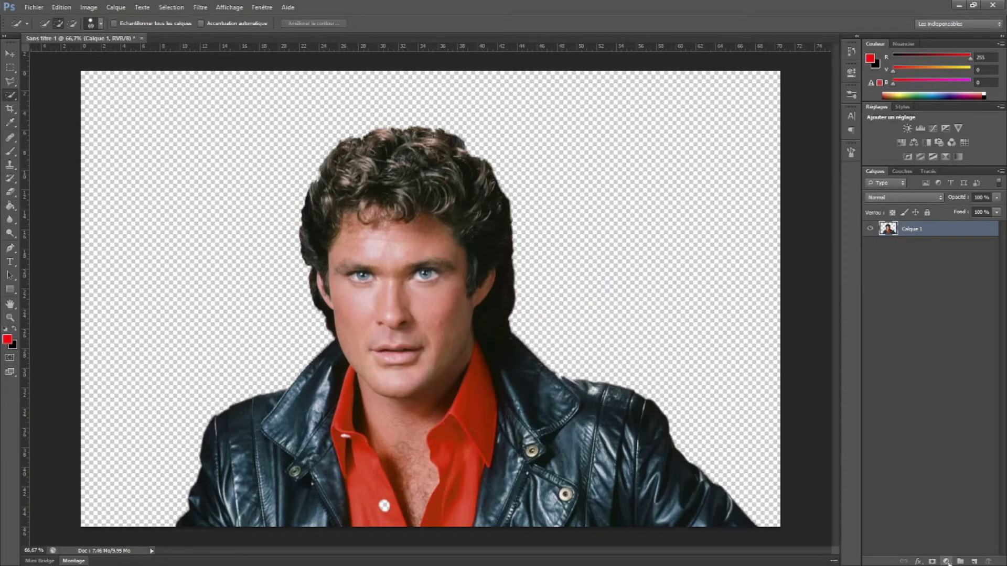
Add a red-to-black radial Dégradé fill layer with its scale raised to 268%.
left_click(947, 562)
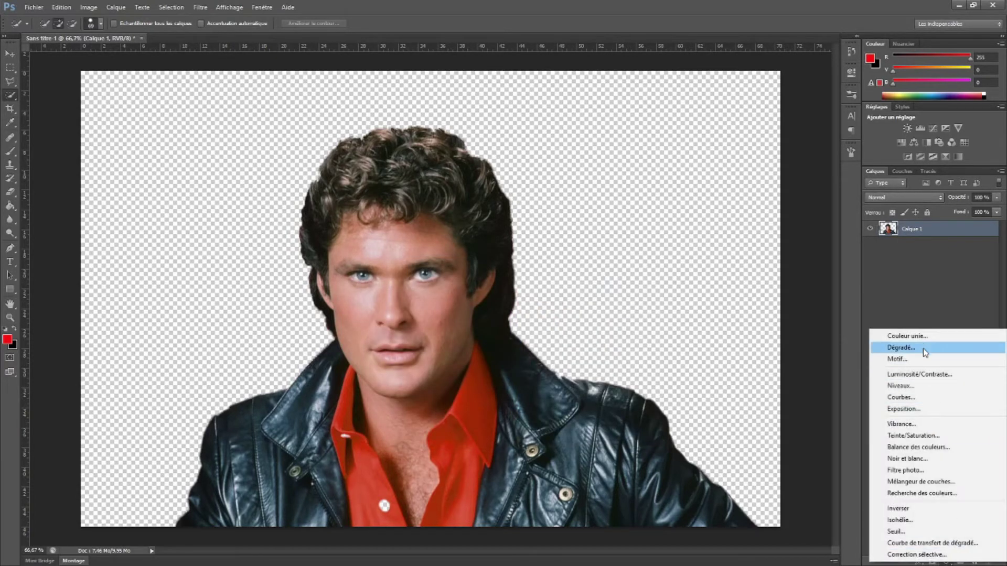
left_click(923, 348)
left_click(513, 167)
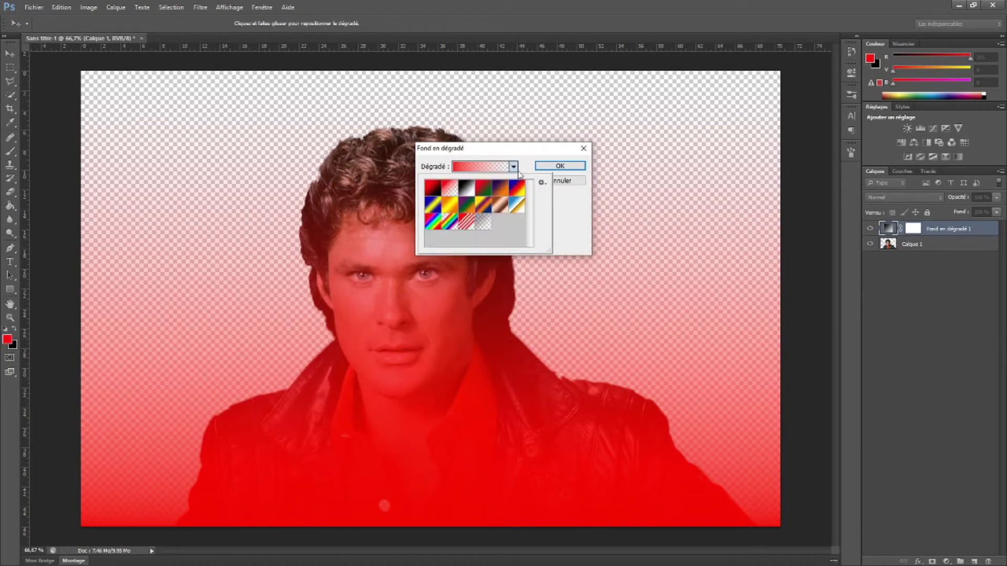
left_click(484, 222)
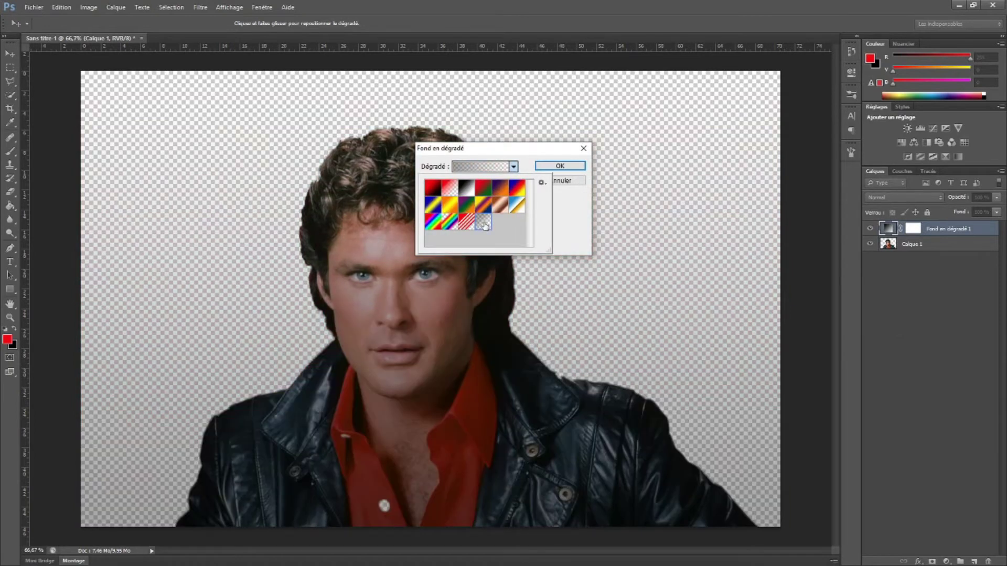
left_click(436, 190)
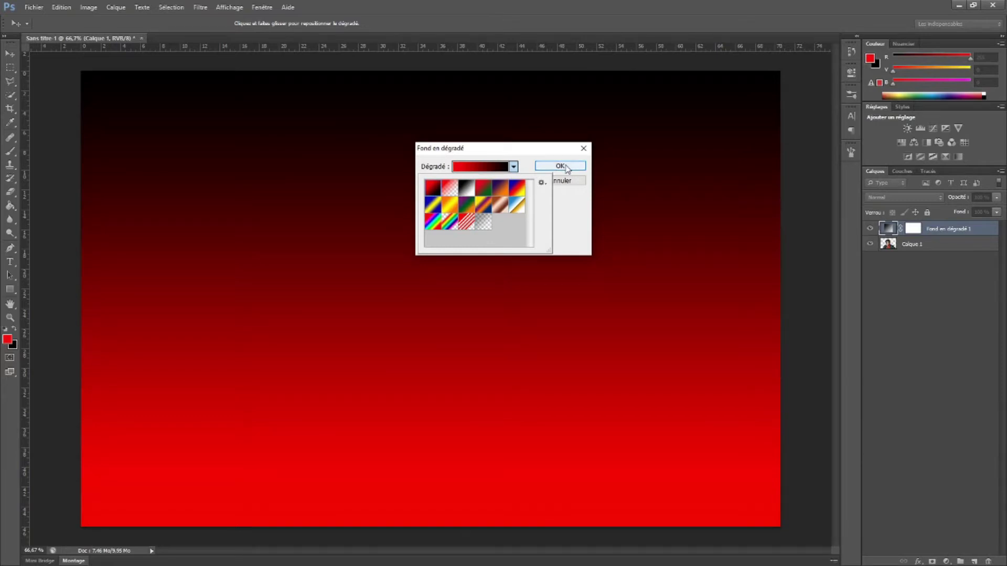
left_click(545, 168)
left_click(471, 183)
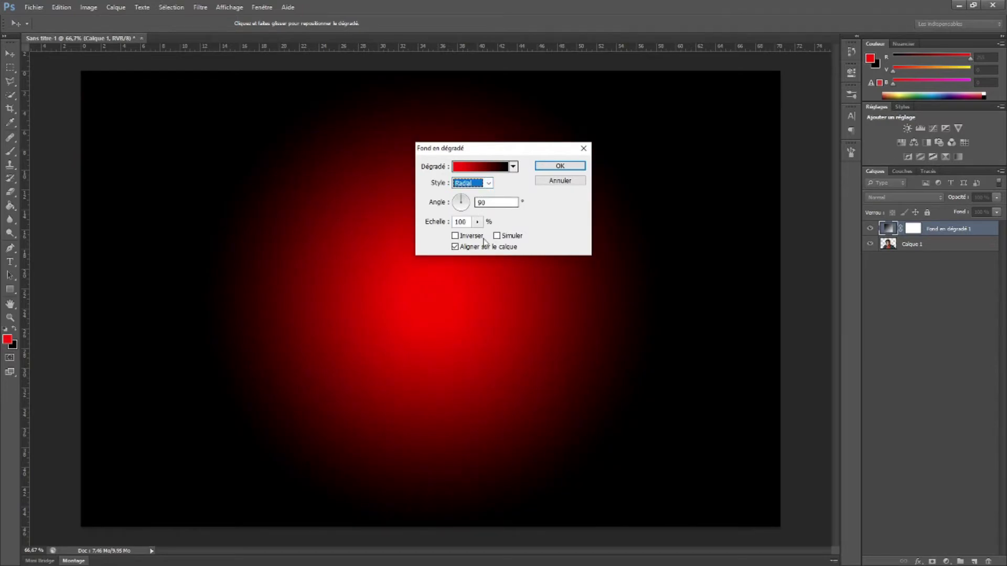
left_click(455, 236)
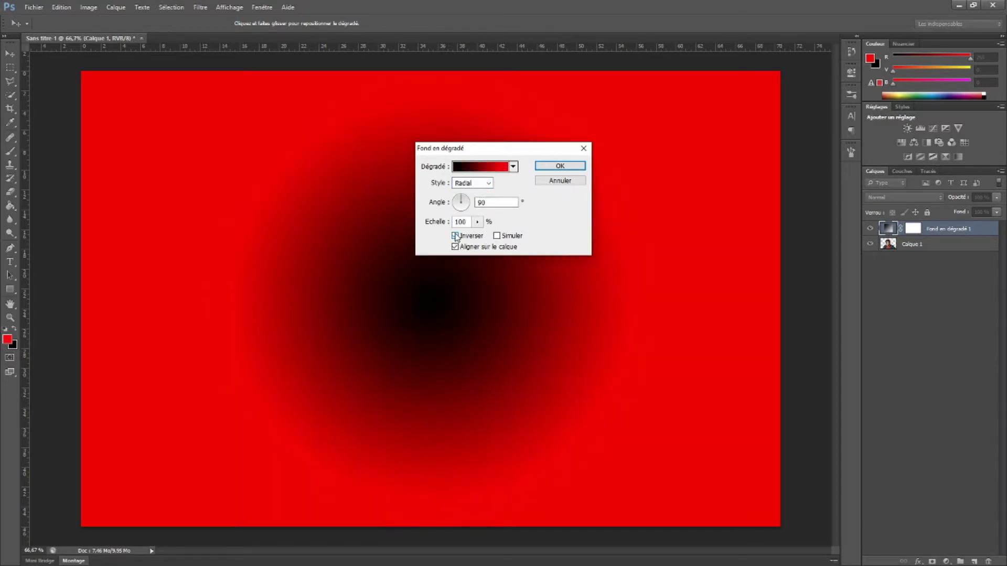
left_click(455, 236)
left_click(477, 222)
mouse_move(483, 238)
left_mouse_down()
mouse_move(501, 238)
mouse_move(489, 237)
left_mouse_up()
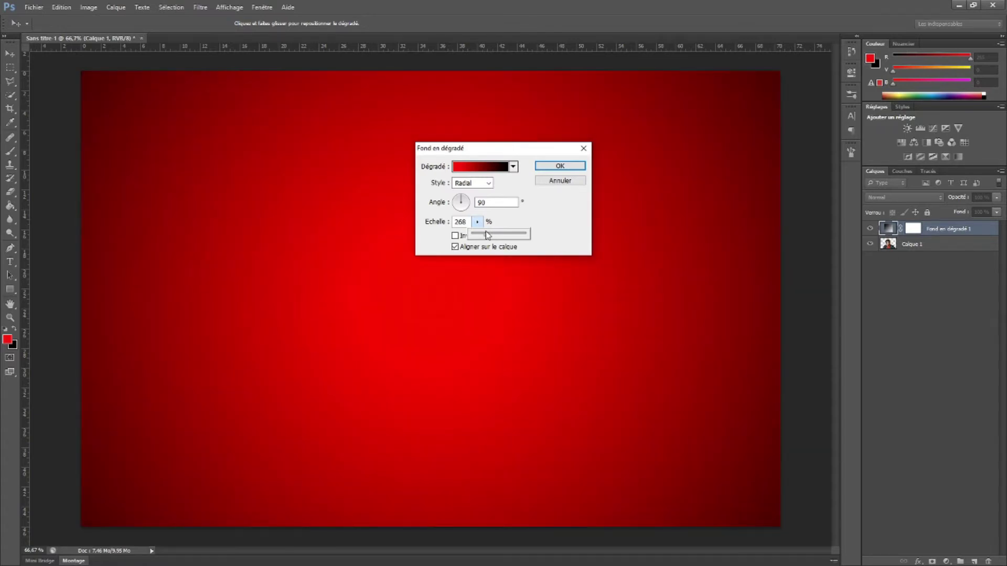
Apply the gradient fill and move it beneath the Calque 1 portrait layer.
left_click(560, 166)
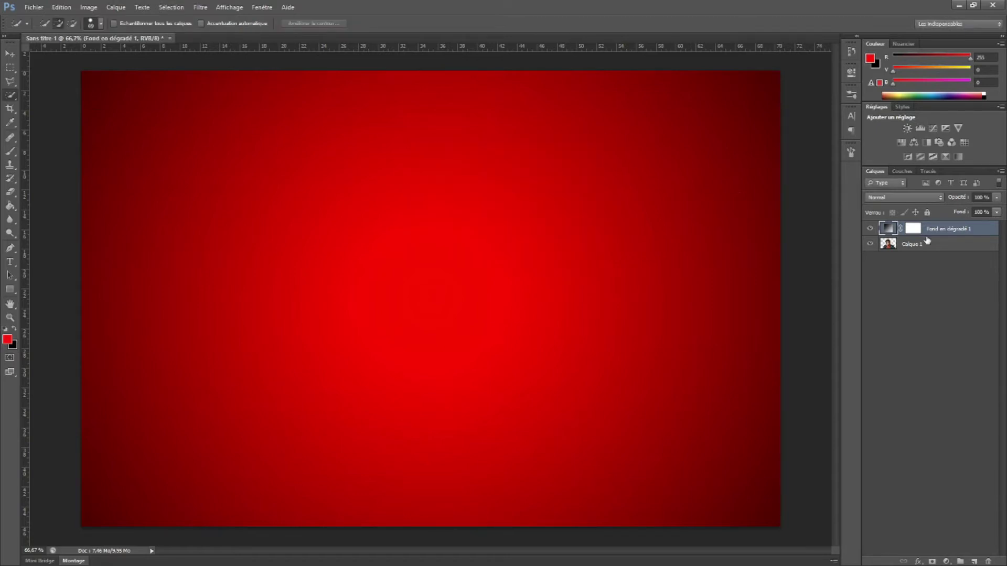
left_click_drag(939, 232, 939, 253)
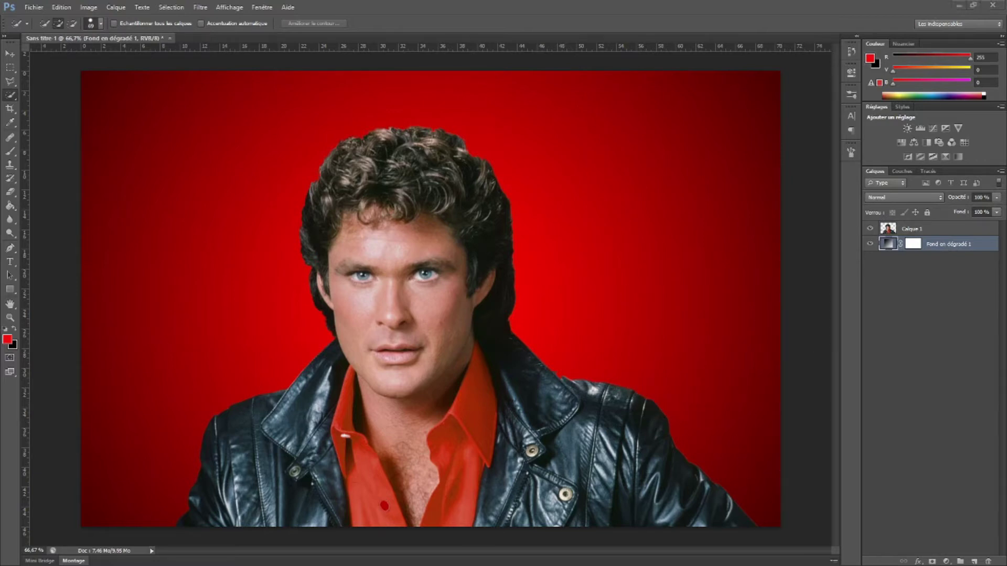
left_click(10, 55)
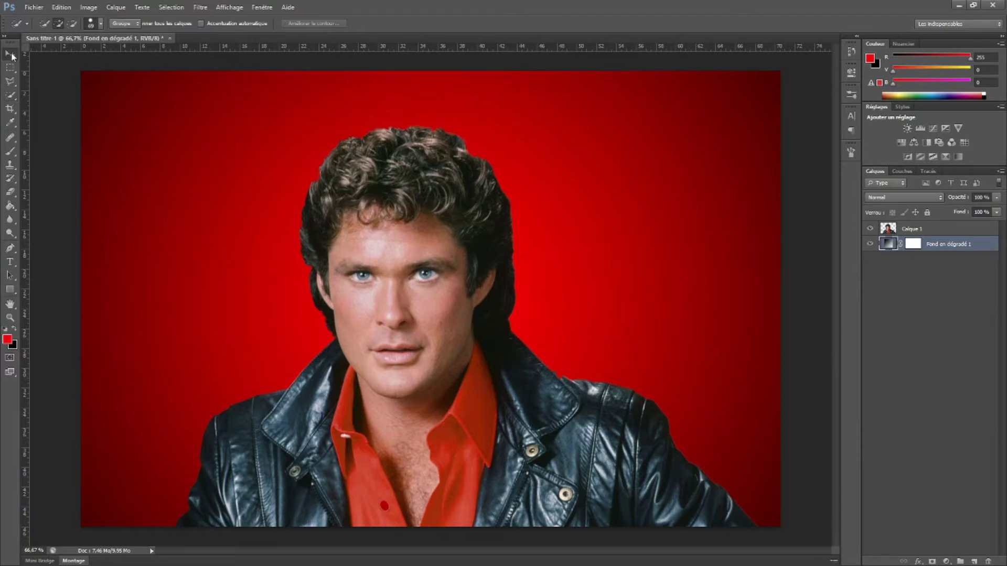
left_click(896, 228)
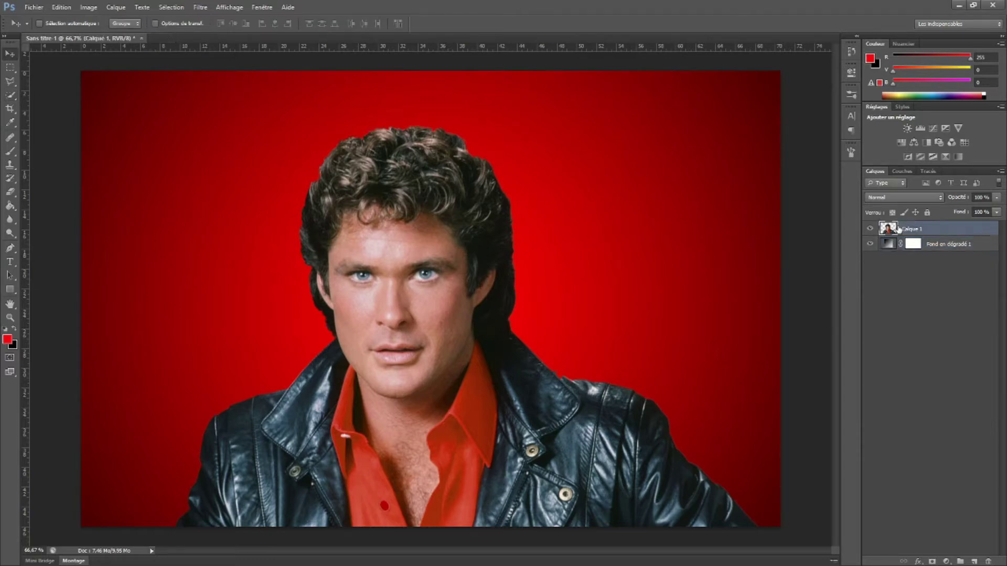
Duplicate the portrait, name the layers 'david' and 'etirer', and hide david.
key("ctrl+j")
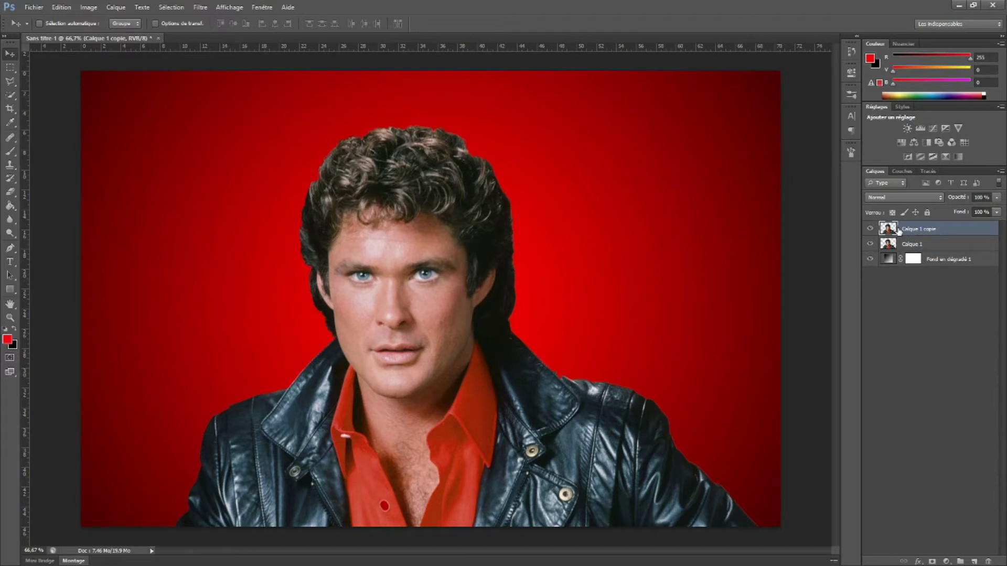
double_click(914, 231)
type("c")
key("Return")
double_click(925, 244)
type("c")
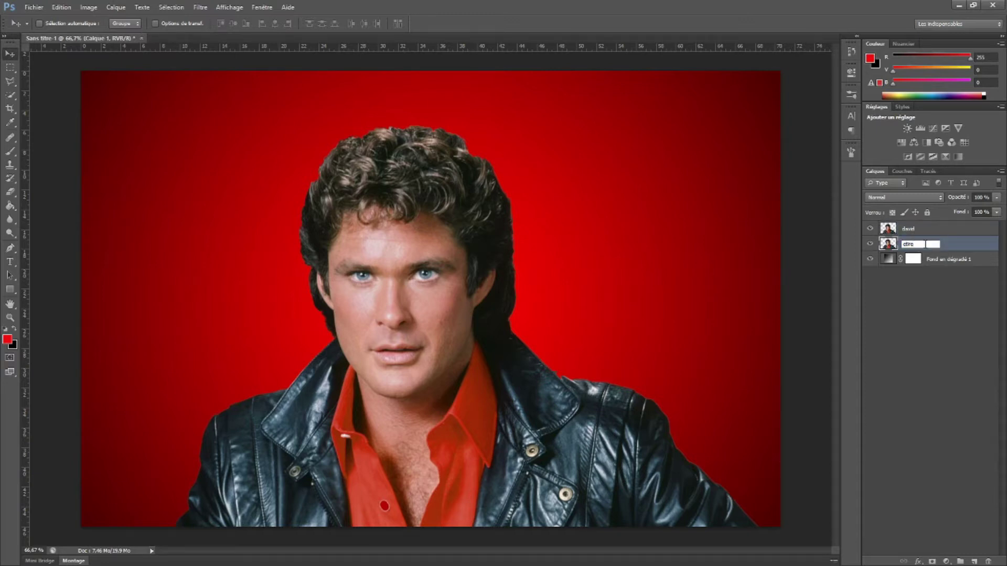
key("Return")
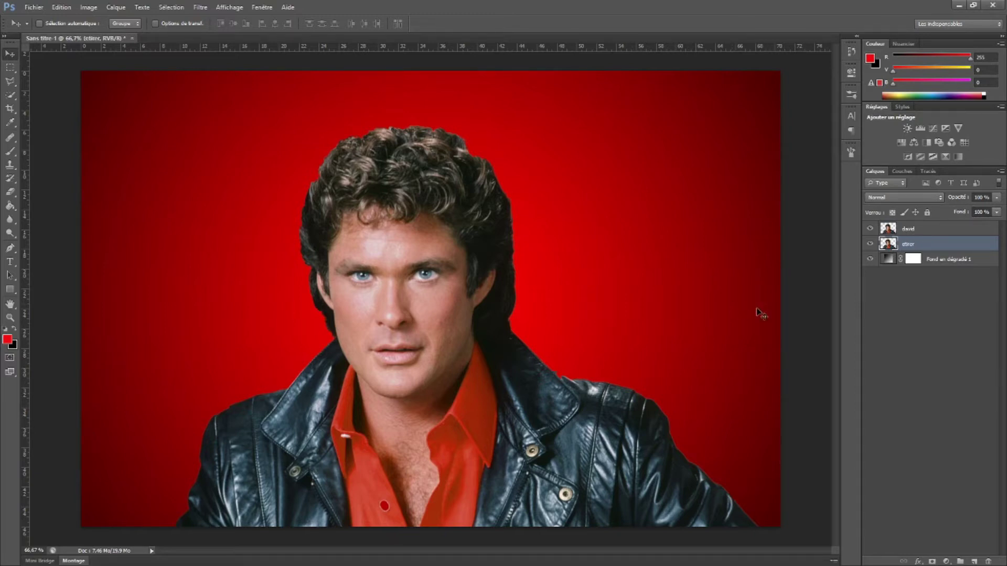
left_click(870, 229)
In Filtre > Fluidité, push the right-side hair outward into a spike.
left_click(198, 8)
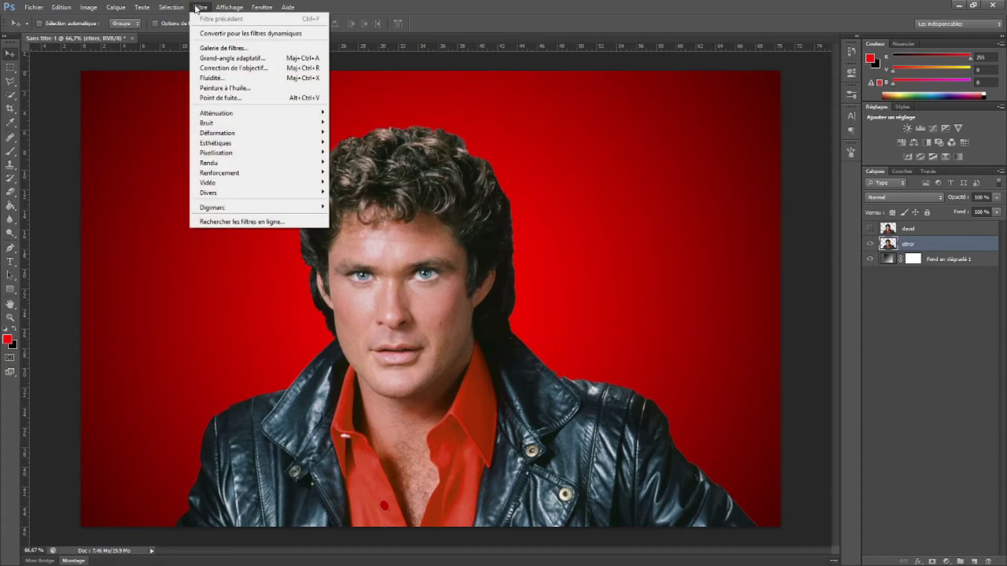
left_click(213, 78)
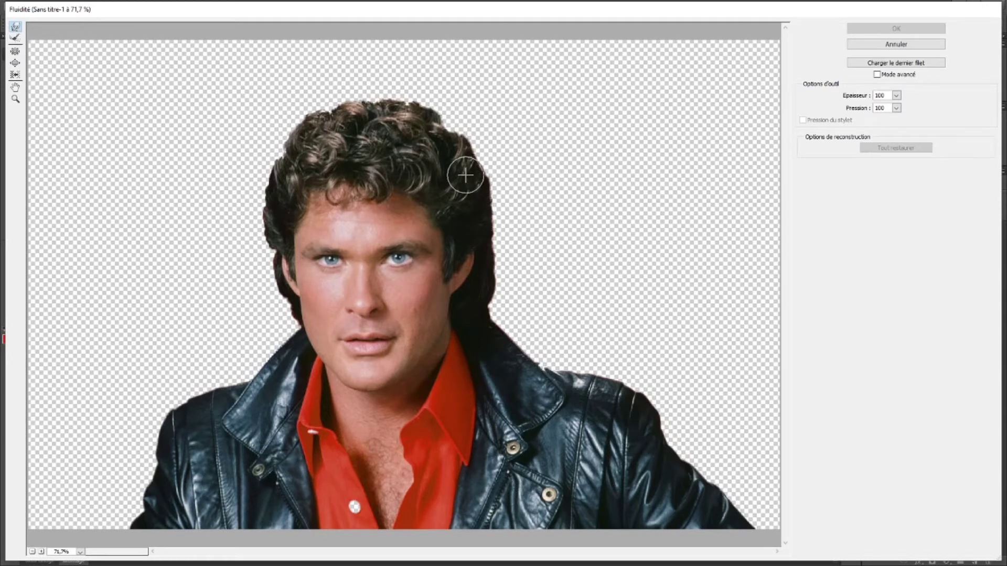
left_click_drag(483, 193, 540, 191)
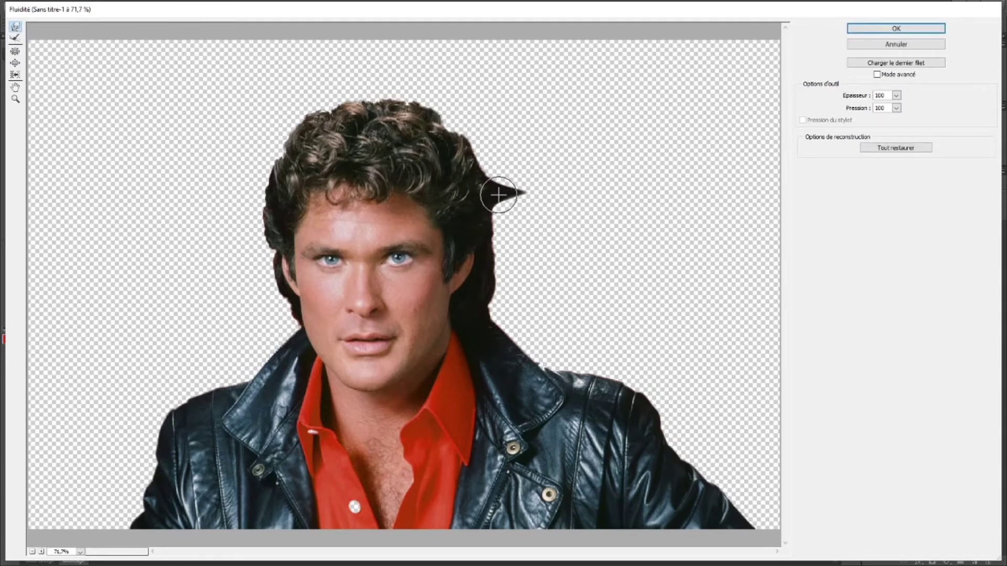
left_click_drag(493, 191, 590, 186)
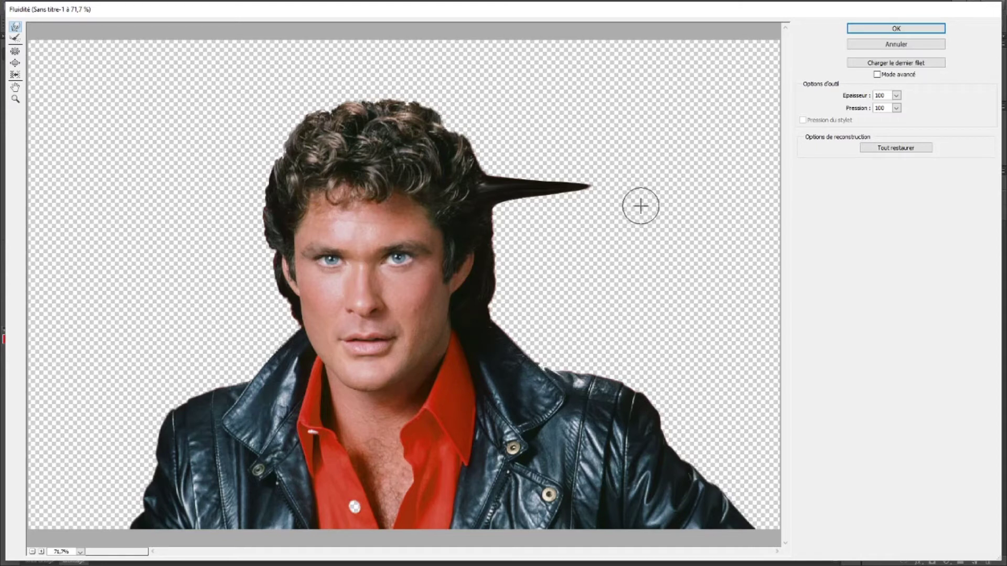
Lengthen and thicken the hair streak to the right edge using brush sizes 144 and 108.
left_click_drag(852, 96, 866, 96)
left_click_drag(479, 191, 682, 181)
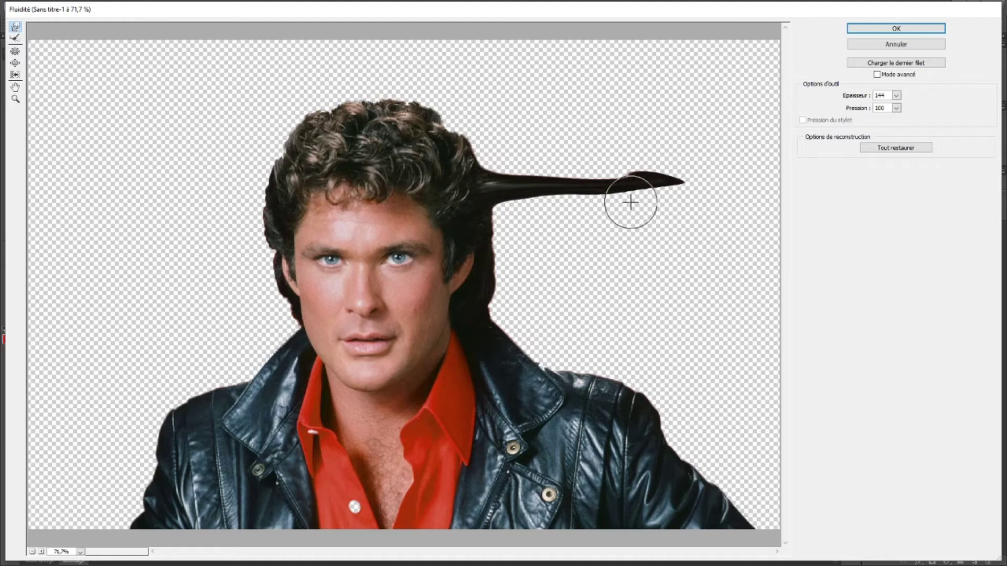
left_click_drag(860, 99, 842, 98)
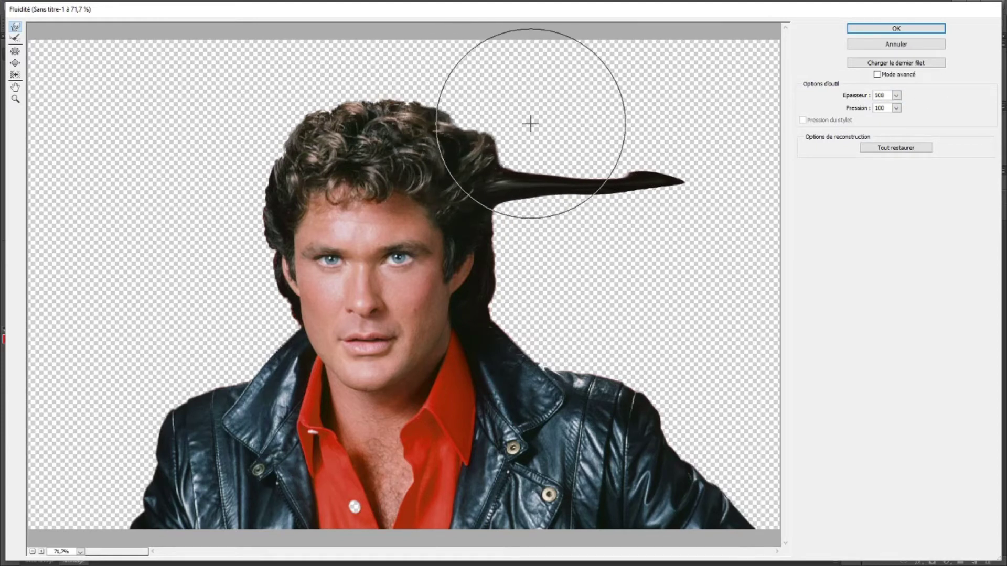
left_click_drag(499, 137, 623, 108)
left_click_drag(550, 120, 634, 112)
left_click_drag(535, 147, 651, 160)
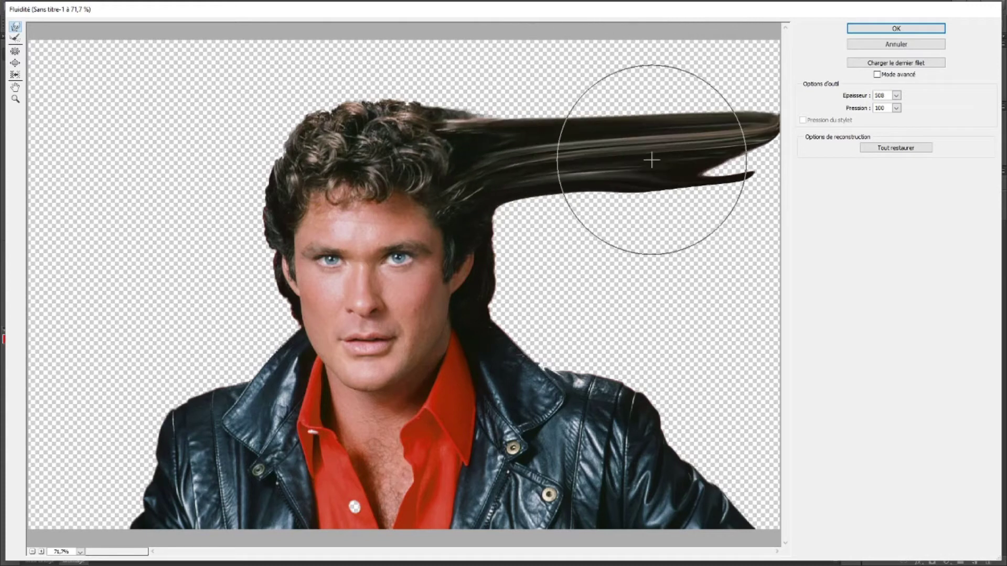
key("alt+space")
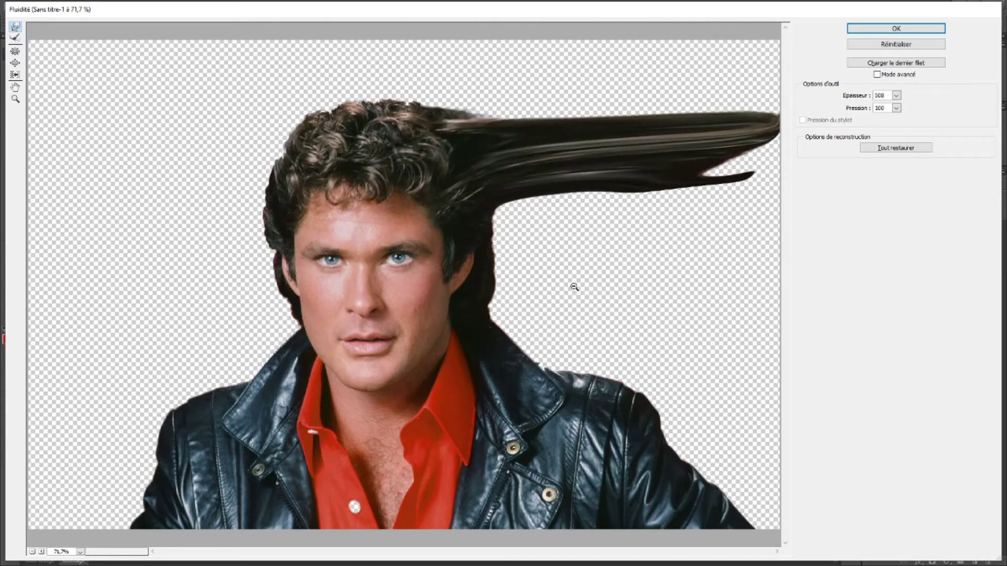
left_click(574, 287, "alt")
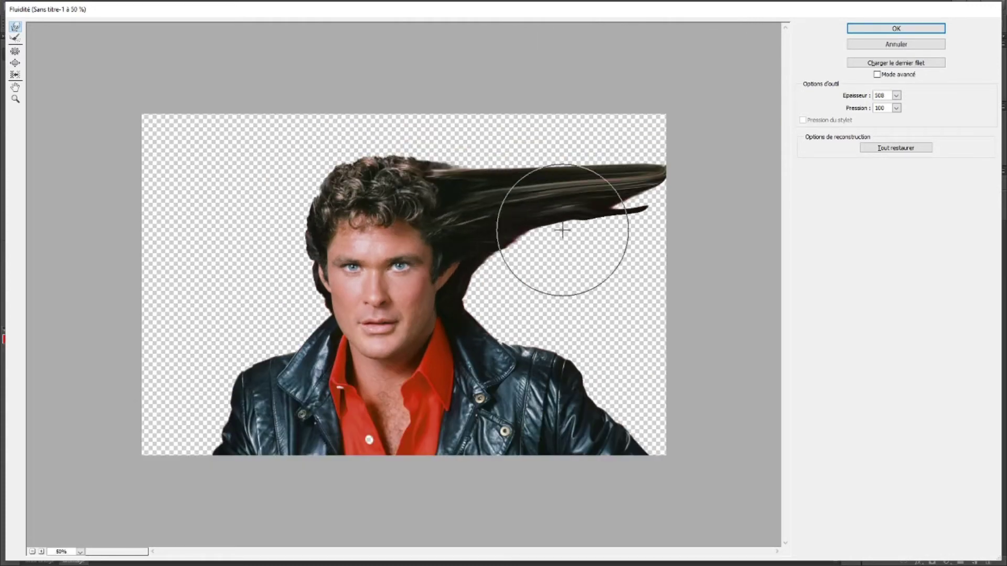
Smear the hair and jacket rightward and the left shoulder into the lower-left corner.
mouse_move(517, 243)
left_mouse_down()
mouse_move(535, 275)
mouse_move(726, 270)
left_mouse_up()
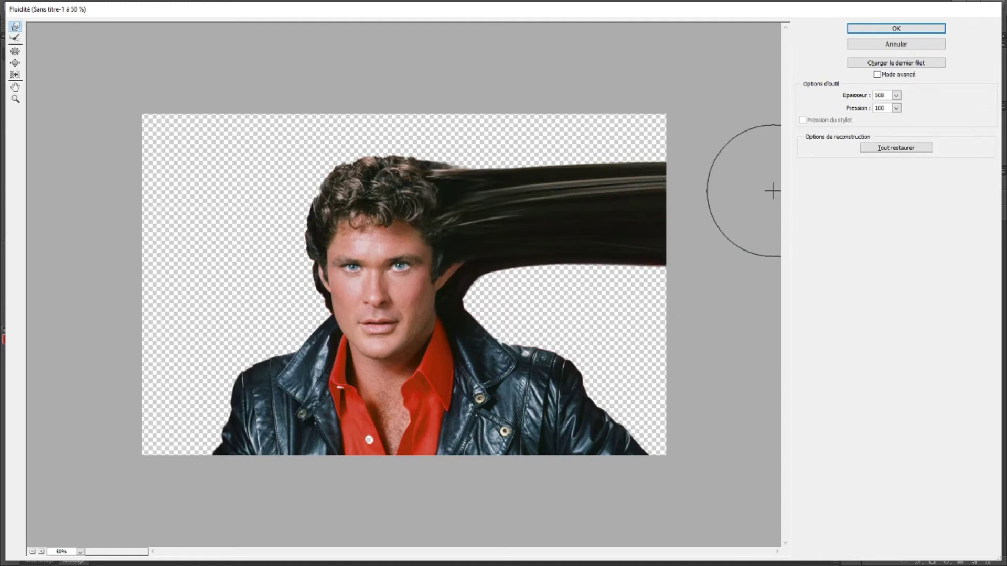
mouse_move(477, 180)
left_mouse_down()
mouse_move(533, 112)
mouse_move(589, 148)
mouse_move(624, 131)
left_mouse_up()
mouse_move(524, 315)
left_mouse_down()
mouse_move(488, 292)
mouse_move(706, 285)
left_mouse_up()
left_click_drag(578, 294, 734, 336)
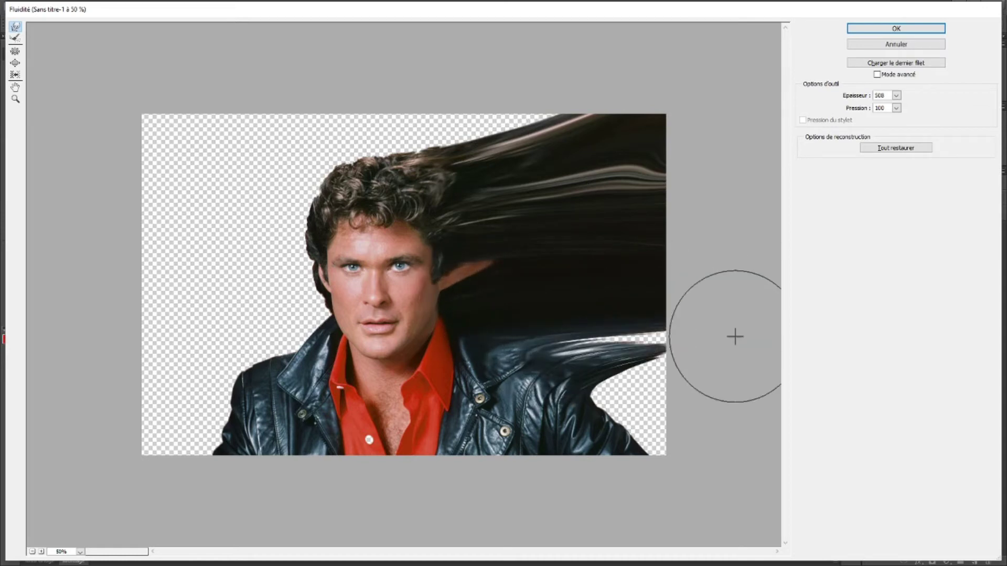
left_click_drag(596, 394, 721, 427)
mouse_move(291, 414)
left_mouse_down()
mouse_move(220, 431)
mouse_move(104, 434)
left_mouse_up()
mouse_move(217, 383)
left_mouse_down()
mouse_move(83, 364)
mouse_move(270, 337)
mouse_move(184, 303)
mouse_move(60, 322)
mouse_move(314, 318)
mouse_move(241, 308)
mouse_move(126, 314)
mouse_move(240, 315)
mouse_move(229, 322)
mouse_move(243, 308)
mouse_move(126, 310)
mouse_move(206, 317)
mouse_move(165, 302)
left_mouse_up()
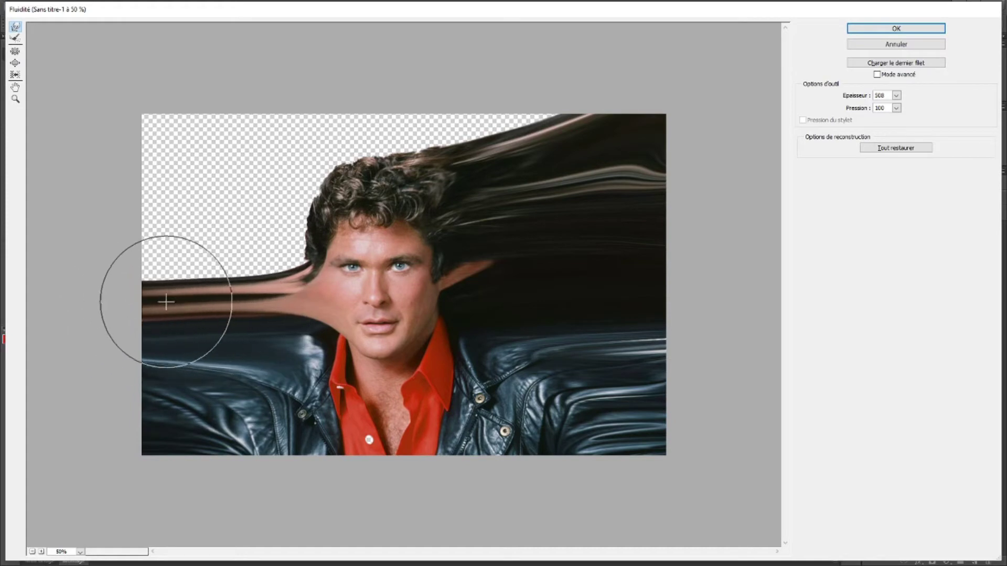
Push the hair leftward and upward to fill the top gaps, then apply the Liquify warp.
mouse_move(297, 251)
left_mouse_down()
mouse_move(218, 259)
mouse_move(95, 243)
left_mouse_up()
mouse_move(249, 249)
left_mouse_down()
mouse_move(112, 252)
mouse_move(274, 213)
mouse_move(64, 196)
left_mouse_up()
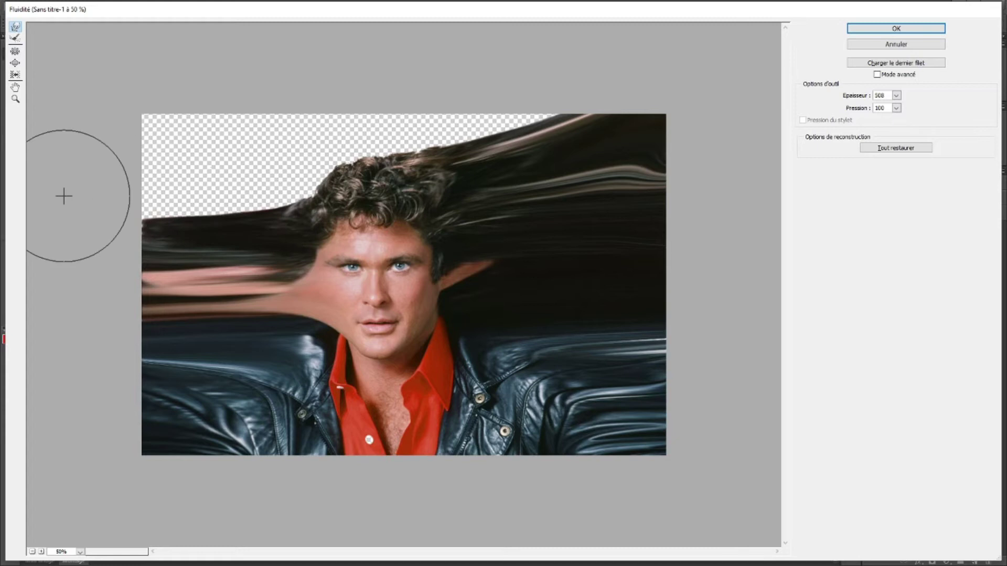
left_click_drag(273, 186, 79, 164)
left_click_drag(263, 178, 90, 187)
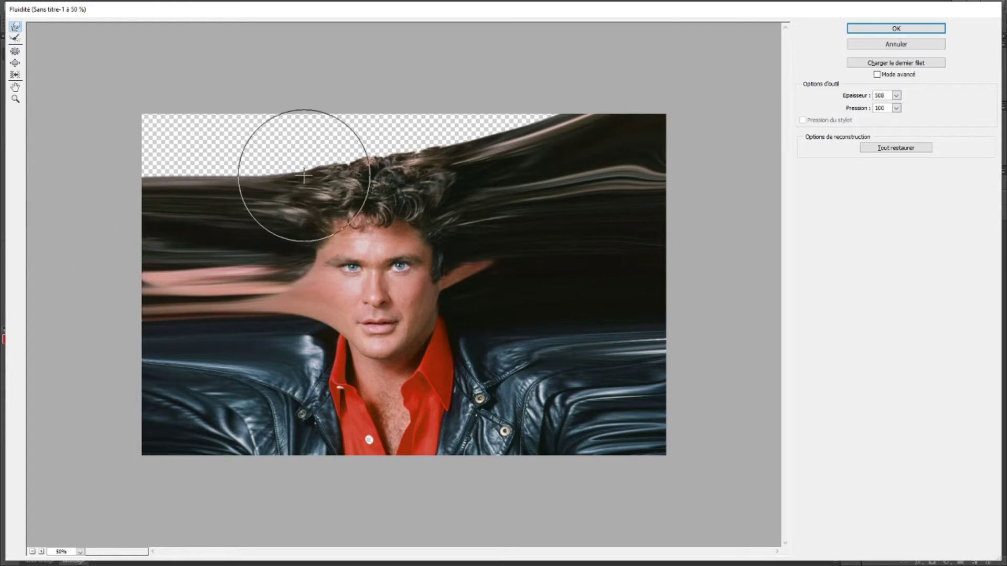
left_click_drag(304, 177, 135, 123)
mouse_move(292, 152)
left_mouse_down()
mouse_move(169, 88)
mouse_move(85, 85)
left_mouse_up()
left_click_drag(333, 163, 274, 99)
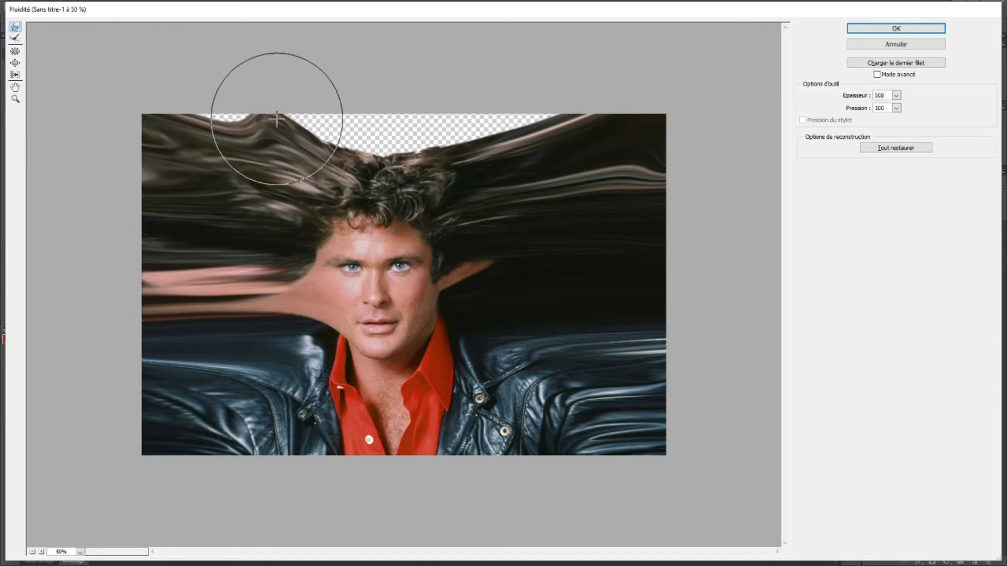
left_click_drag(348, 135, 342, 102)
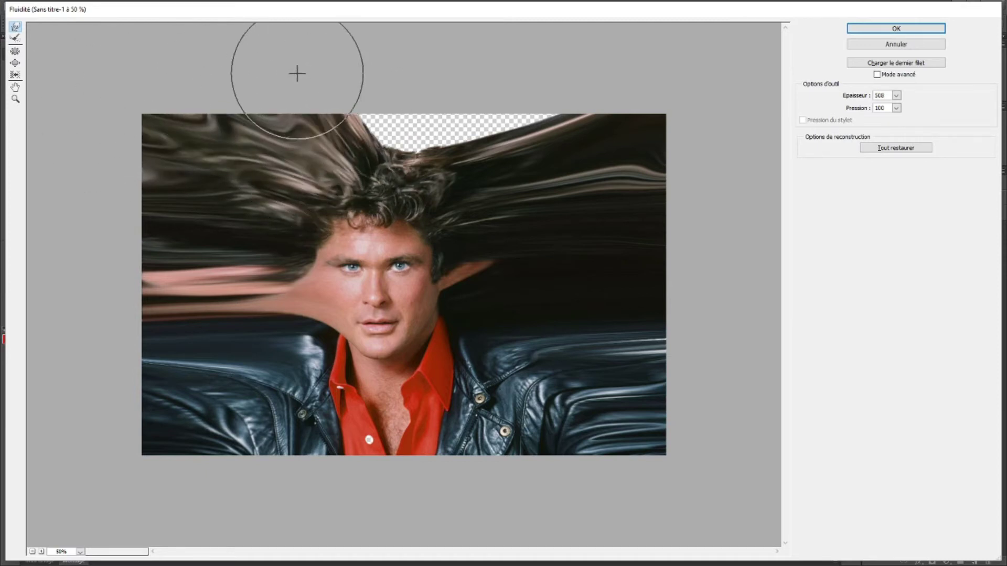
left_click_drag(399, 163, 411, 95)
left_click_drag(461, 157, 440, 56)
left_click_drag(525, 157, 530, 84)
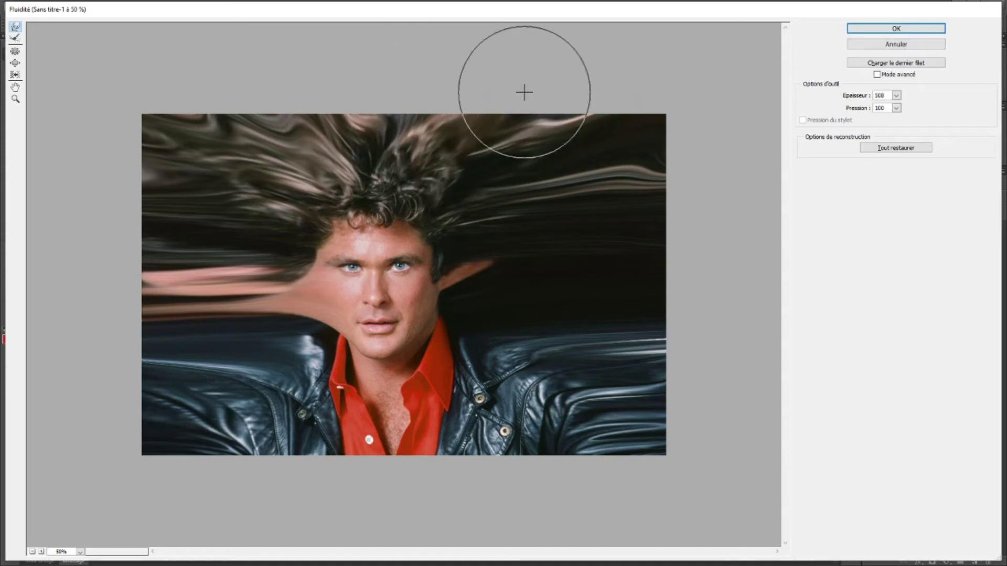
left_click(897, 28)
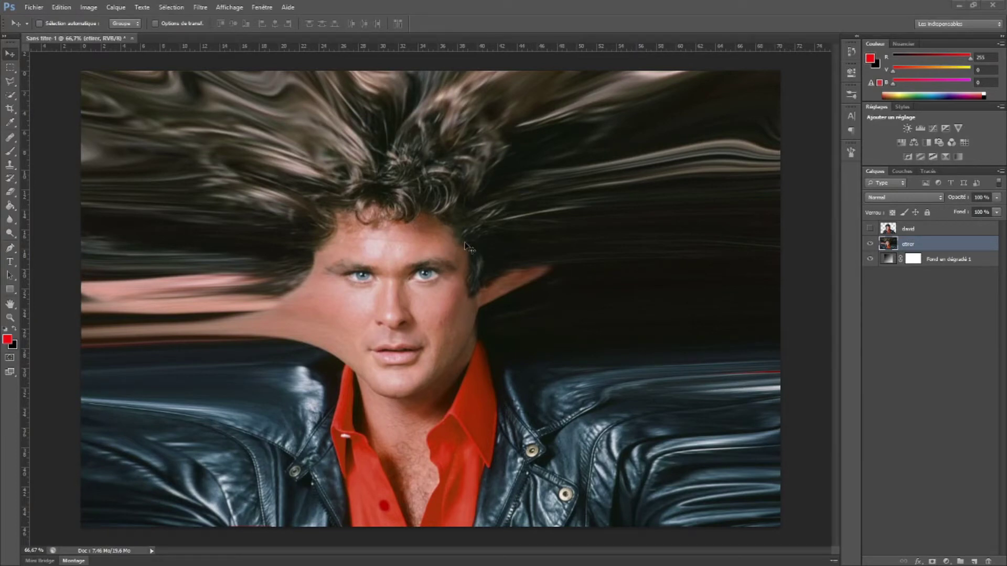
Give etirer a black layer mask, show david, and give david a white mask.
left_click(931, 561, "alt")
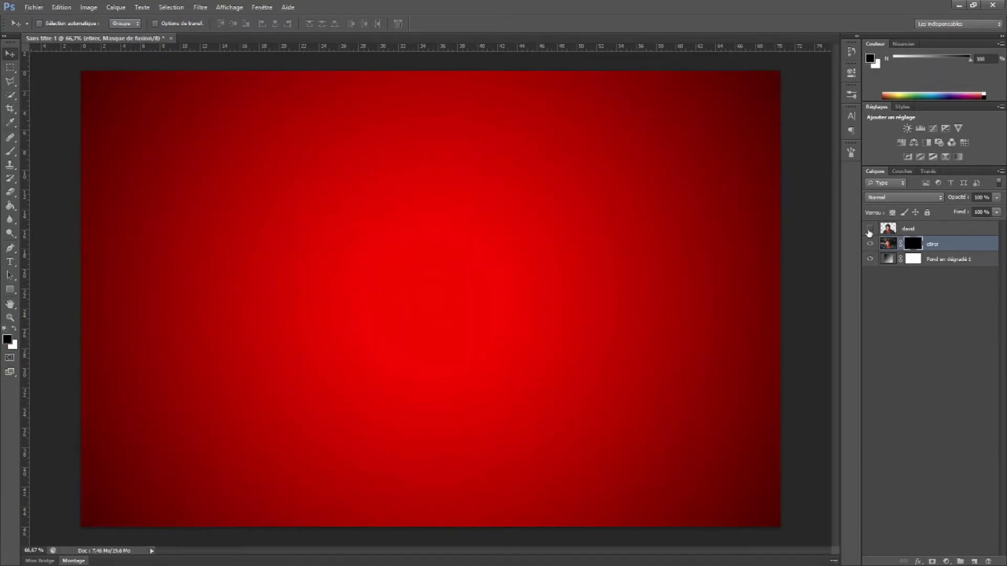
left_click(870, 229)
left_click(932, 561)
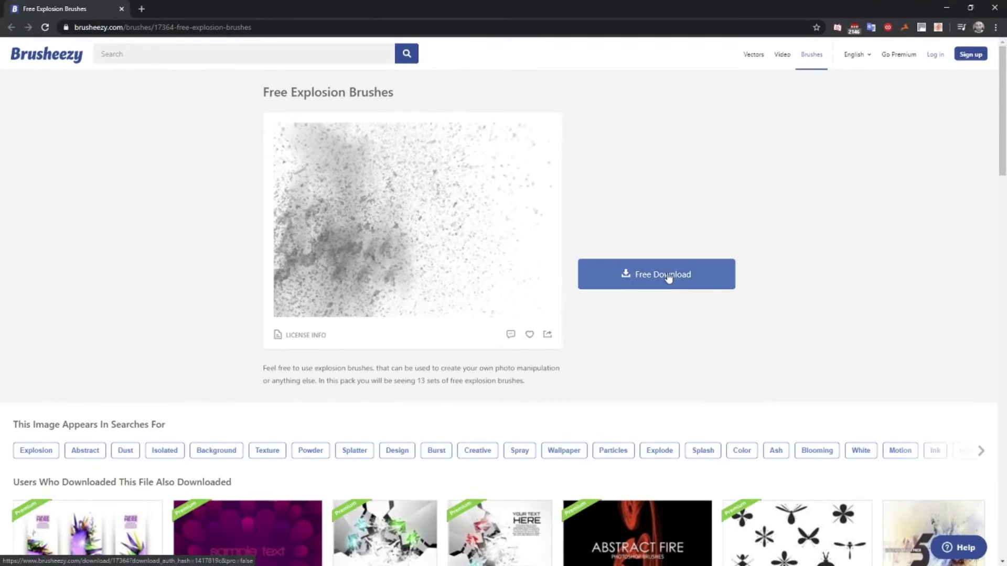
Save Explosion_Brushes.zip to the Bureau, replacing the existing copy, and open it.
left_click(669, 278)
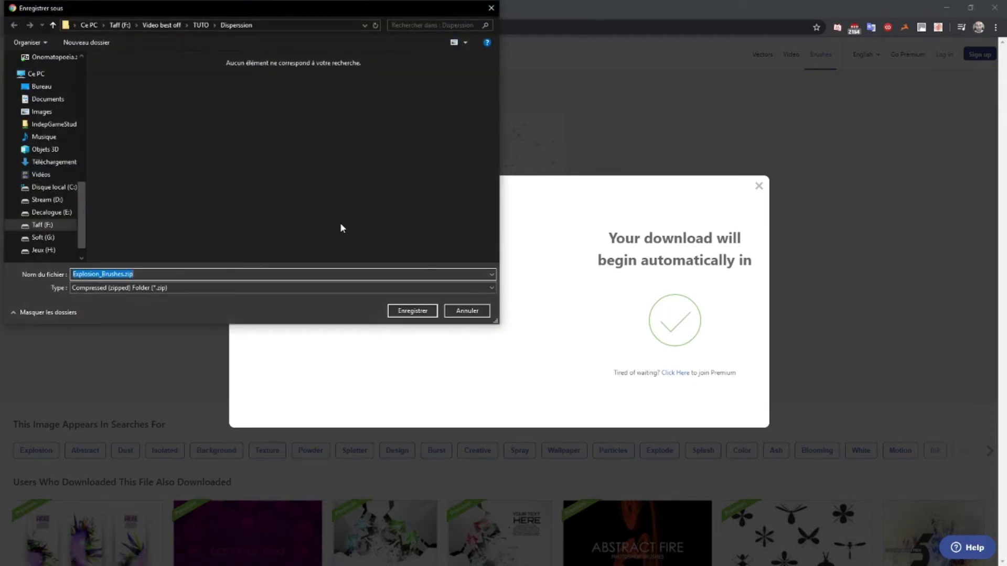
left_click(42, 86)
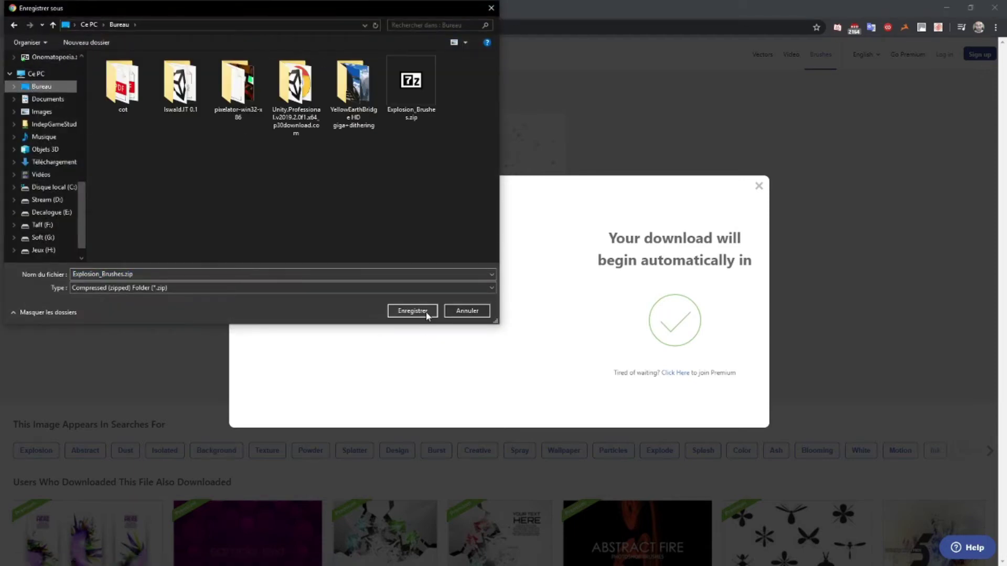
left_click(423, 314)
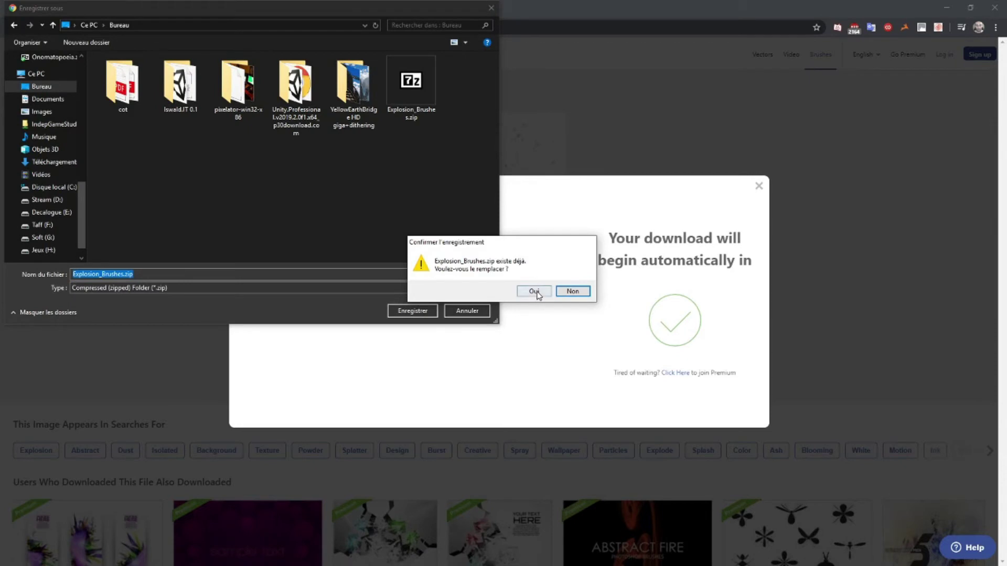
left_click(528, 291)
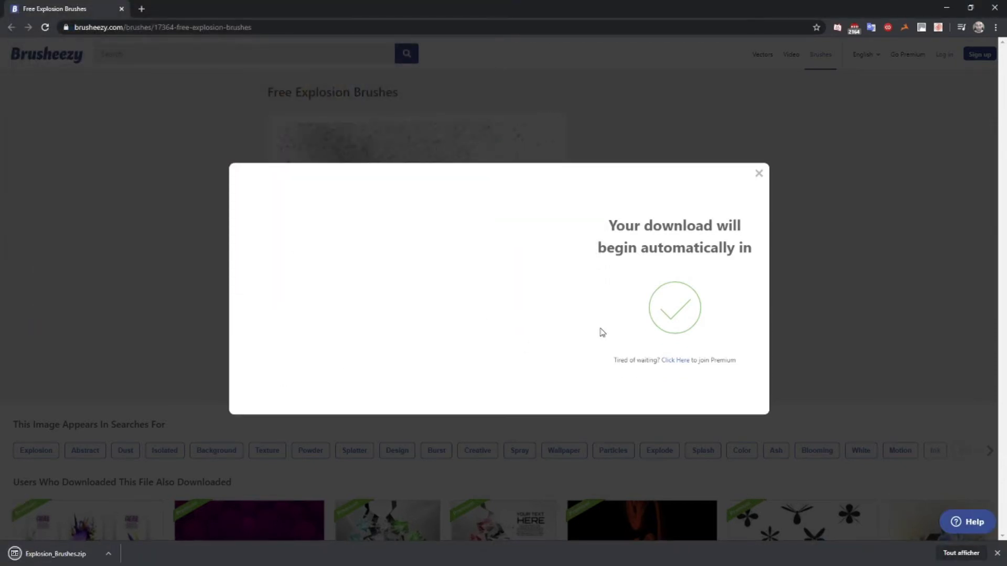
left_click(58, 554)
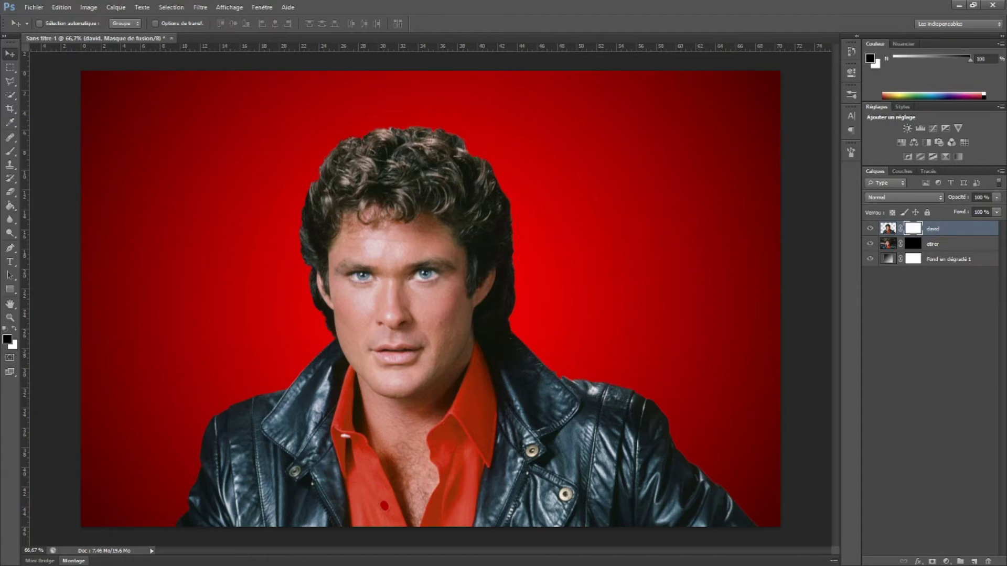
Confirm Explosion_Brushes.abr is on the desktop in File Explorer, then minimize the folder window.
key("super+e")
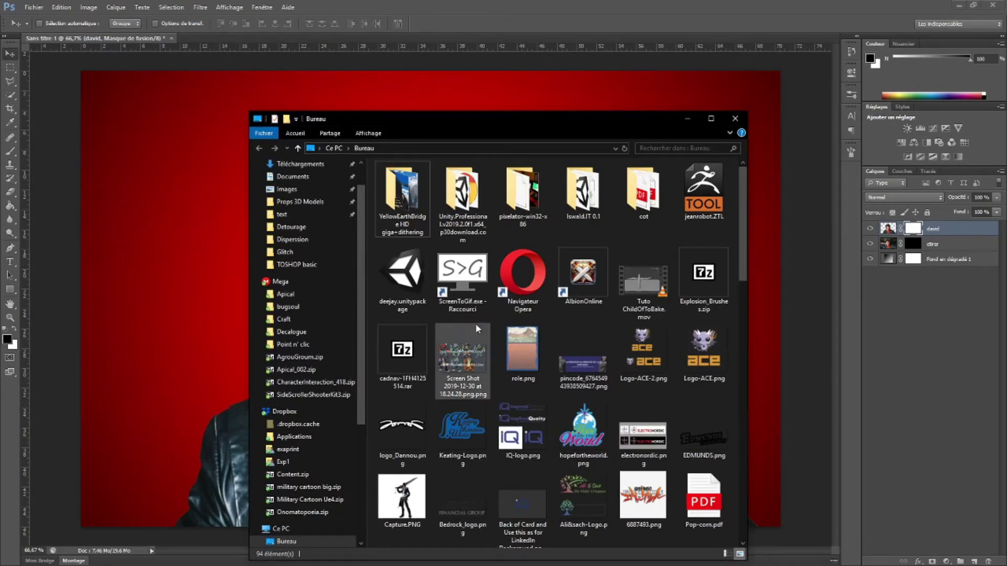
scroll(475, 324, "down", 10)
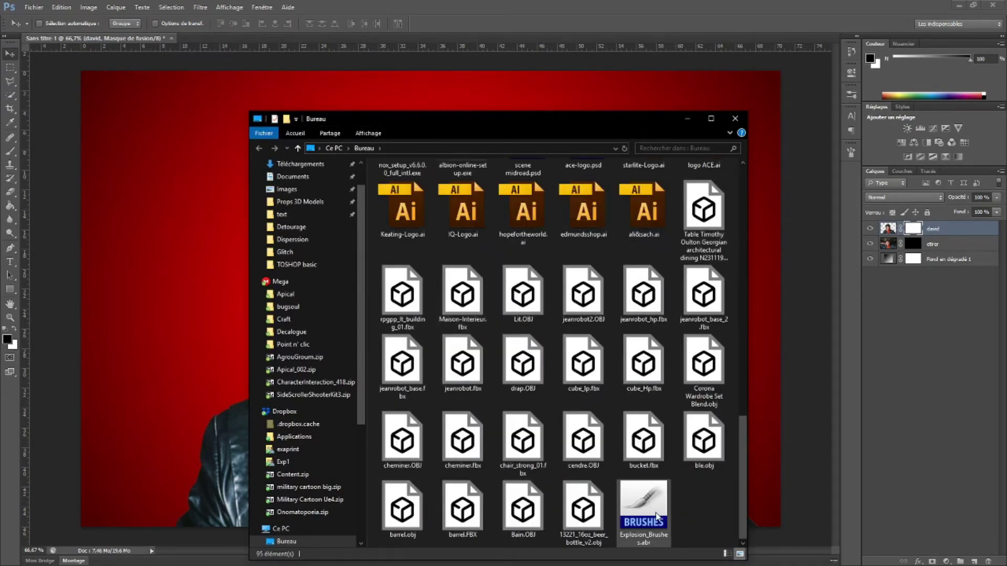
left_click(688, 119)
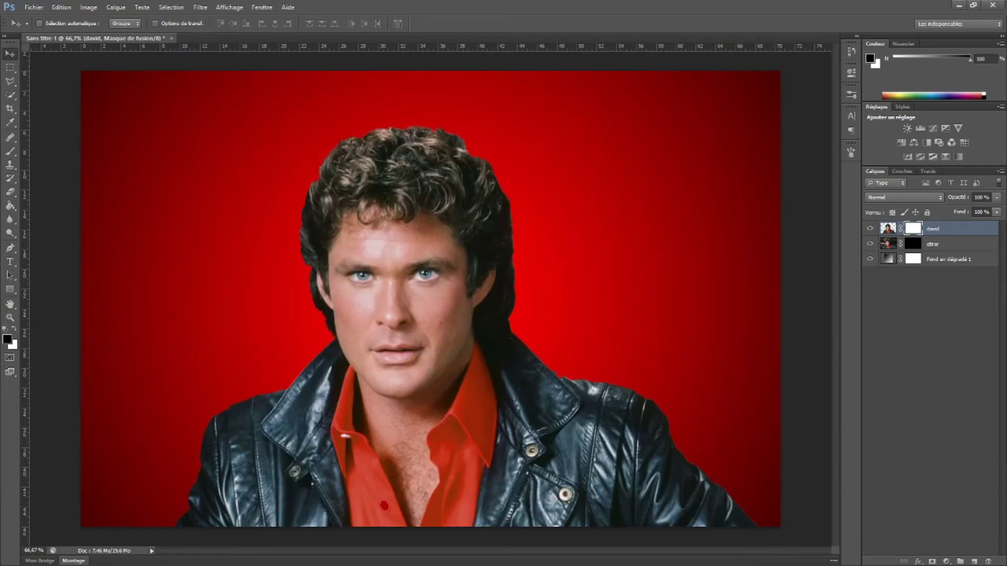
With the Brush tool active, load Explosion_Brushes.abr via Charger des formes into the brush presets.
left_click(12, 152)
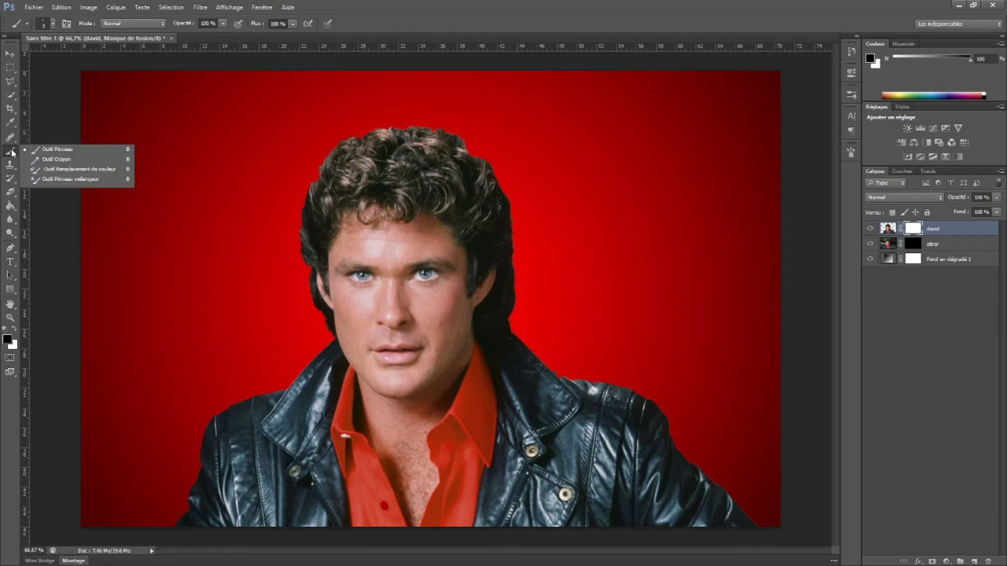
left_click(55, 150)
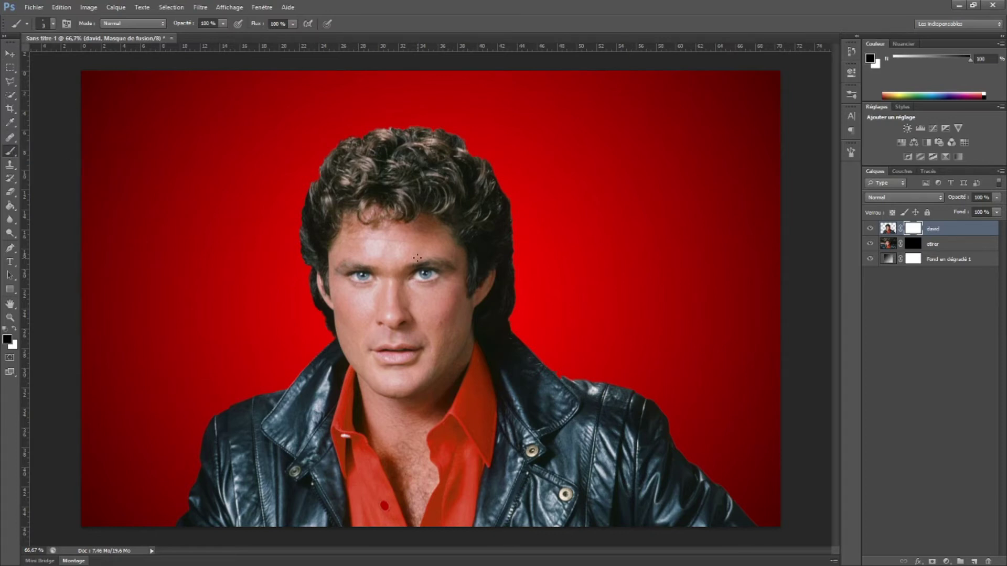
right_click(404, 241)
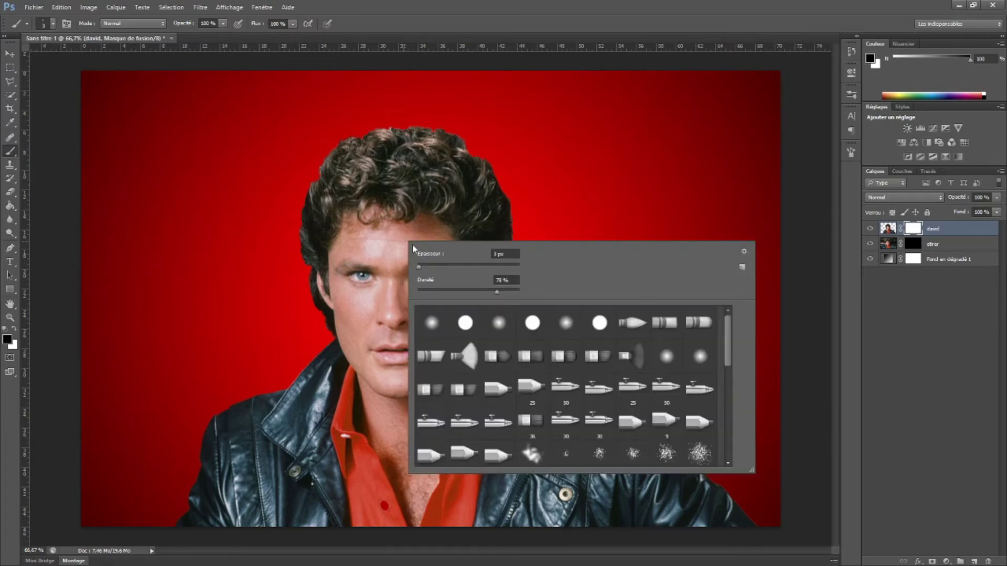
left_click(744, 252)
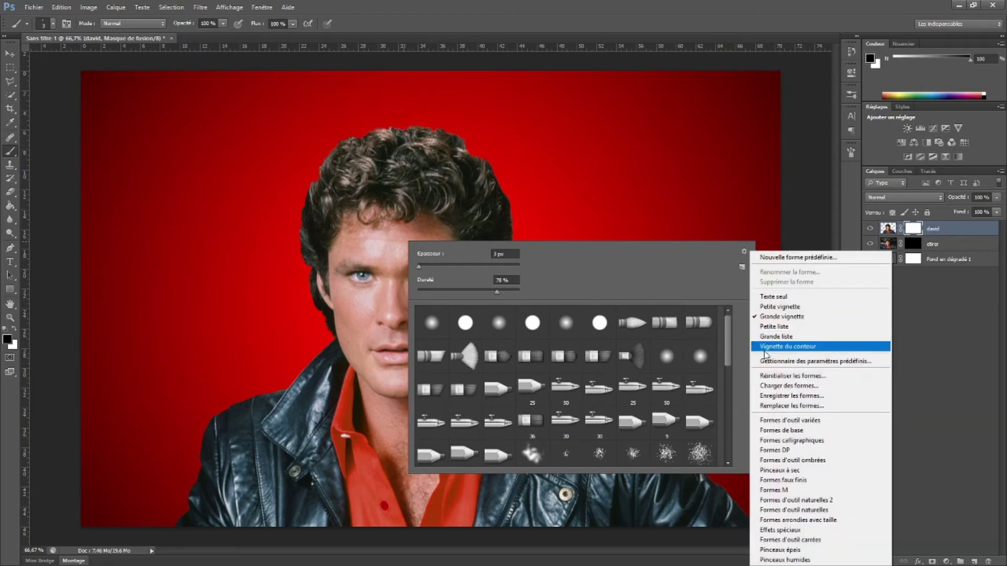
left_click(790, 386)
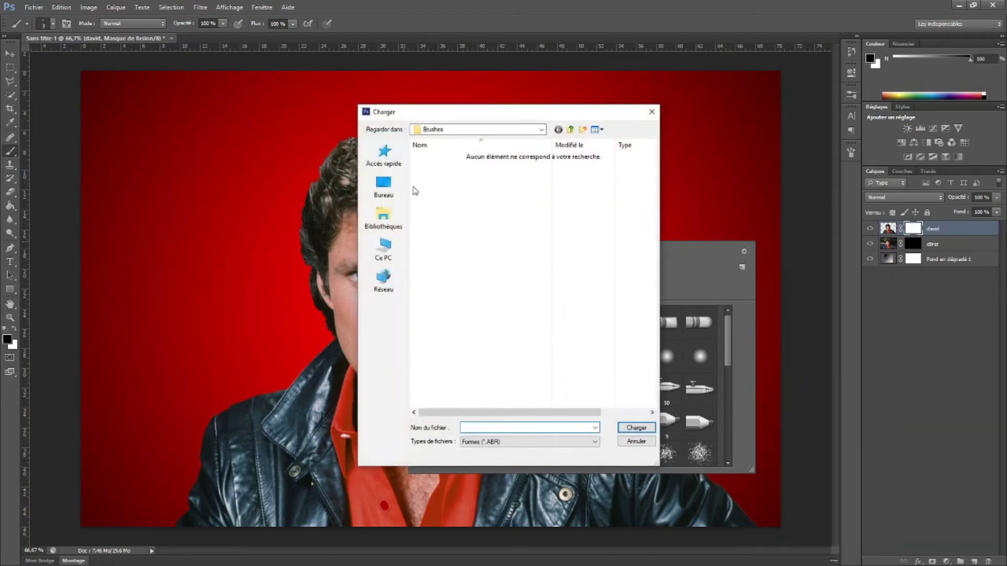
double_click(542, 290)
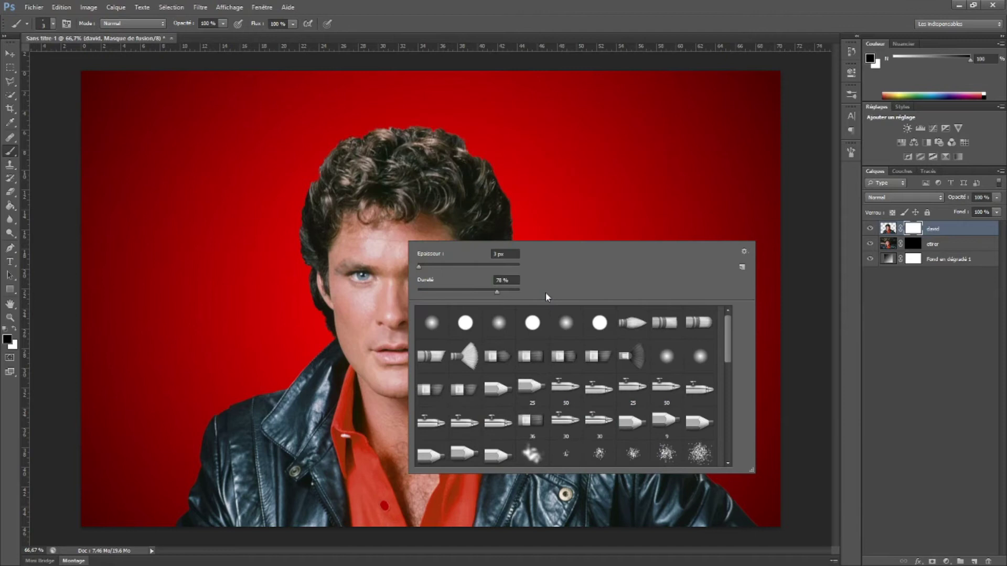
scroll(581, 407, "down", 2)
scroll(581, 407, "down", 3)
scroll(588, 410, "down", 3)
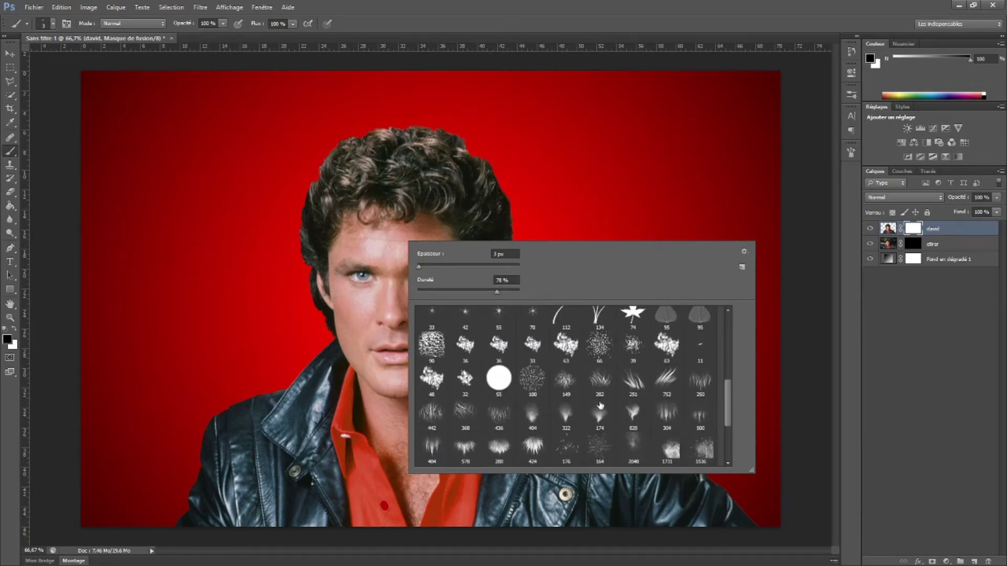
scroll(598, 412, "down", 3)
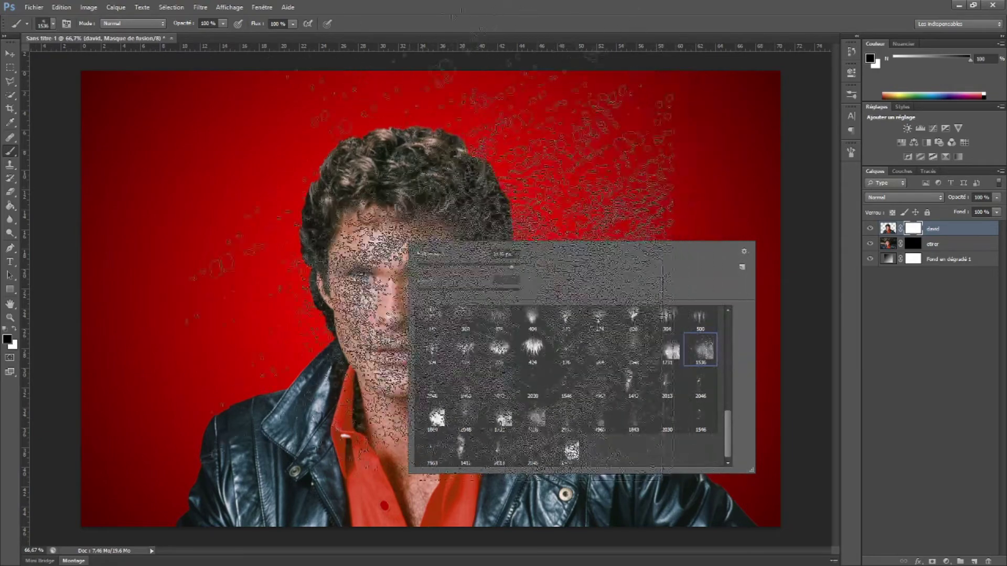
Pick explosion brush 1536 at 339 px and dab black particles along the david mask's right side.
key("Return")
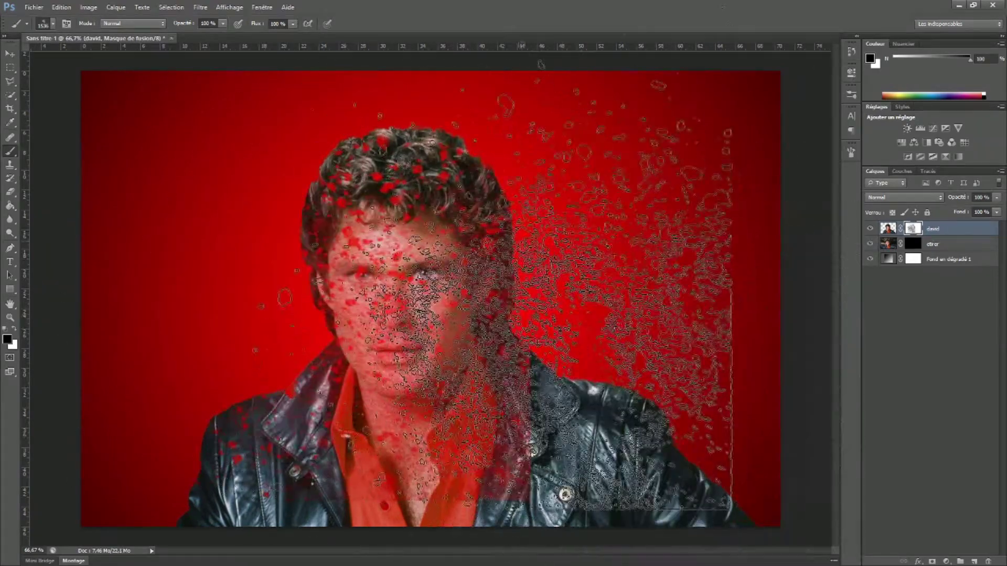
right_click(468, 263)
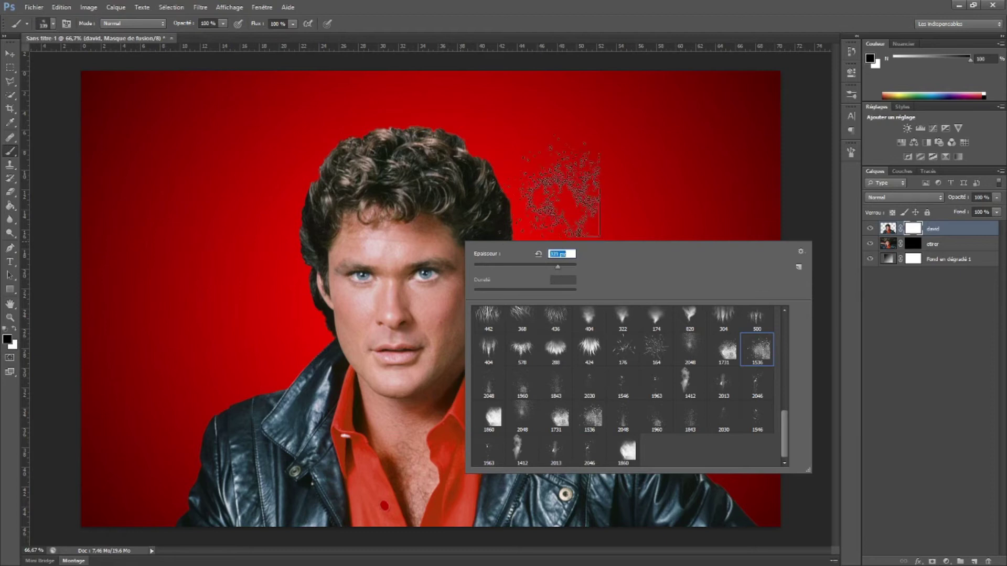
left_click(598, 160)
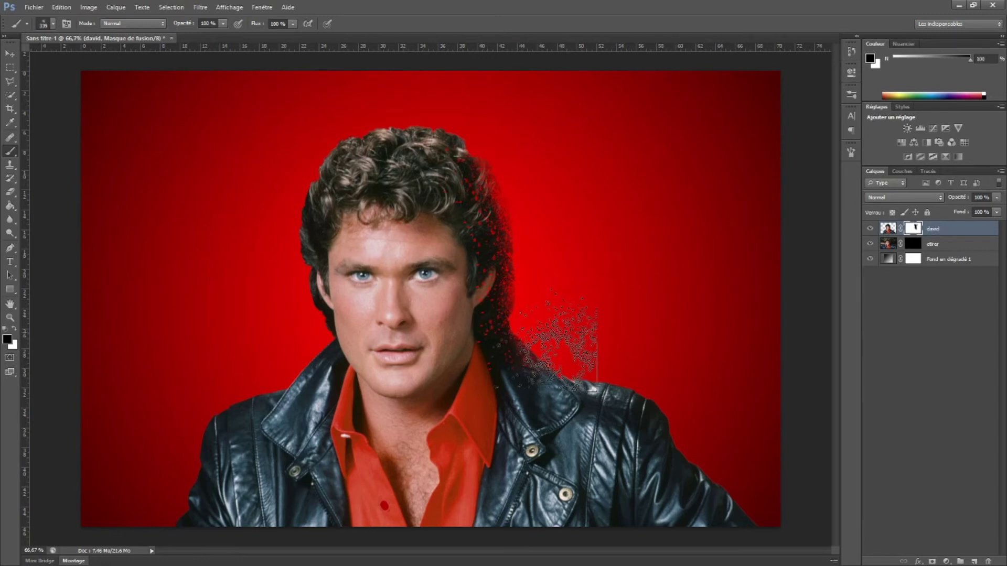
right_click(550, 326)
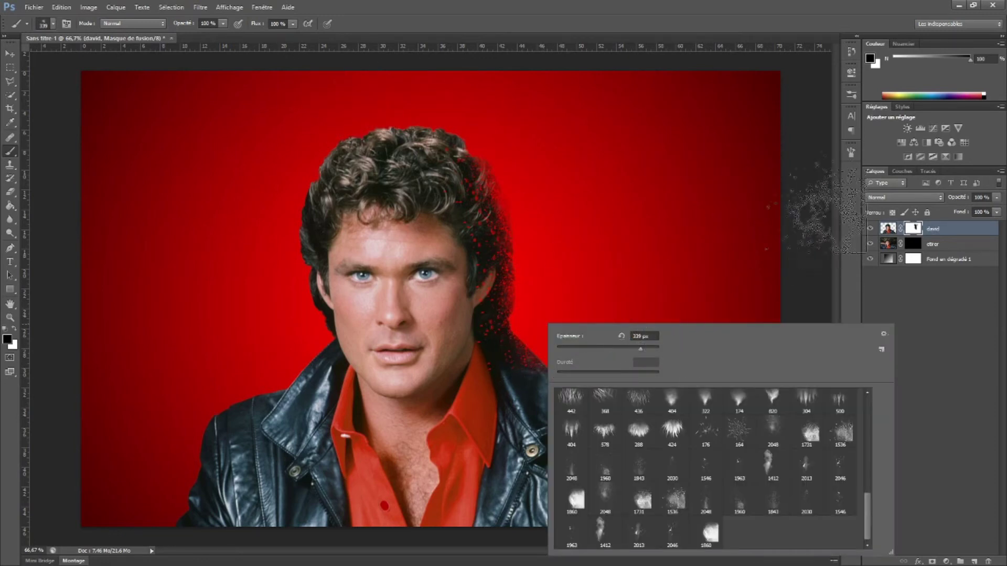
left_click(851, 93)
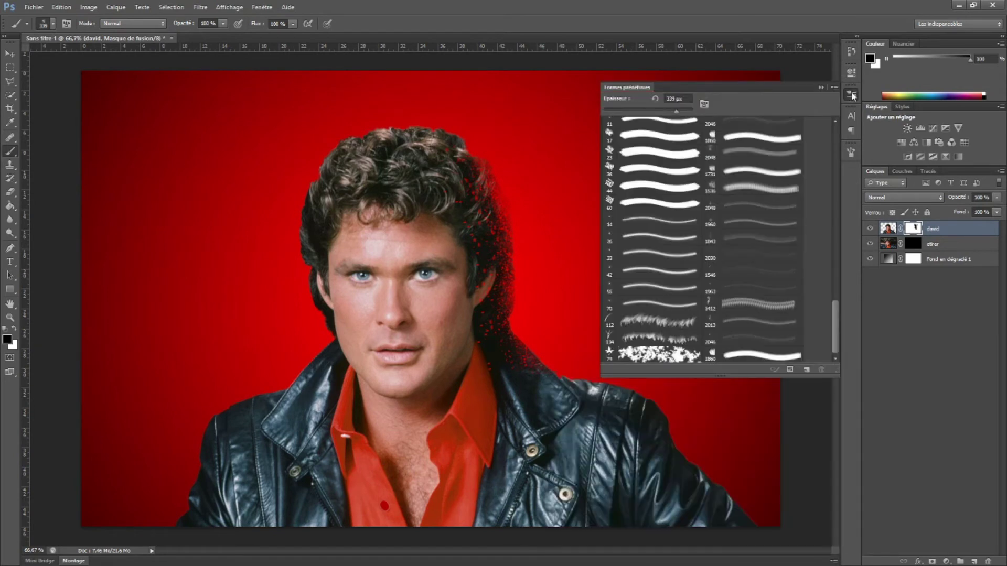
Rotate the explosion brush tip to 59° and scatter the hair edge and shoulder on the david mask.
left_click(851, 153)
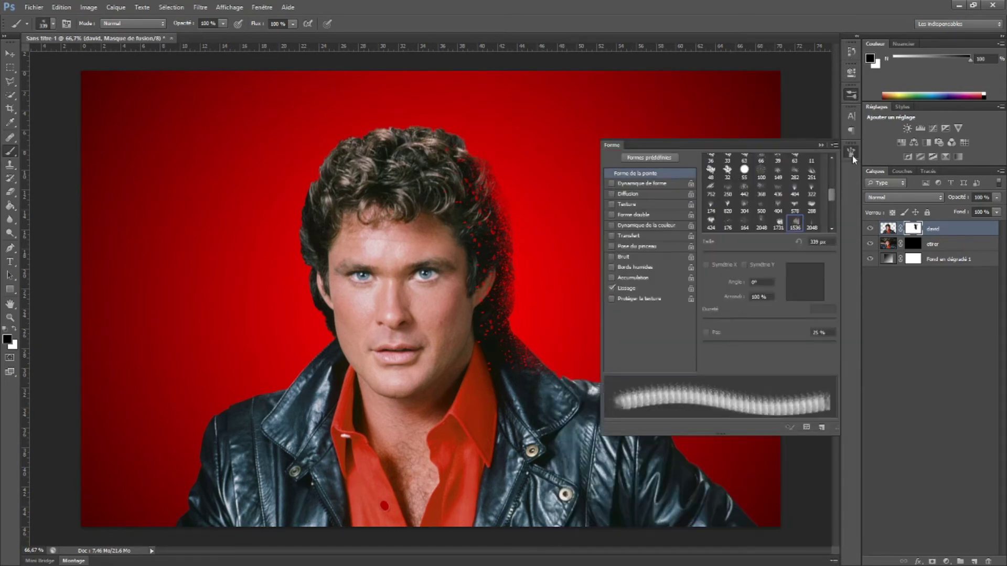
left_click_drag(822, 282, 818, 264)
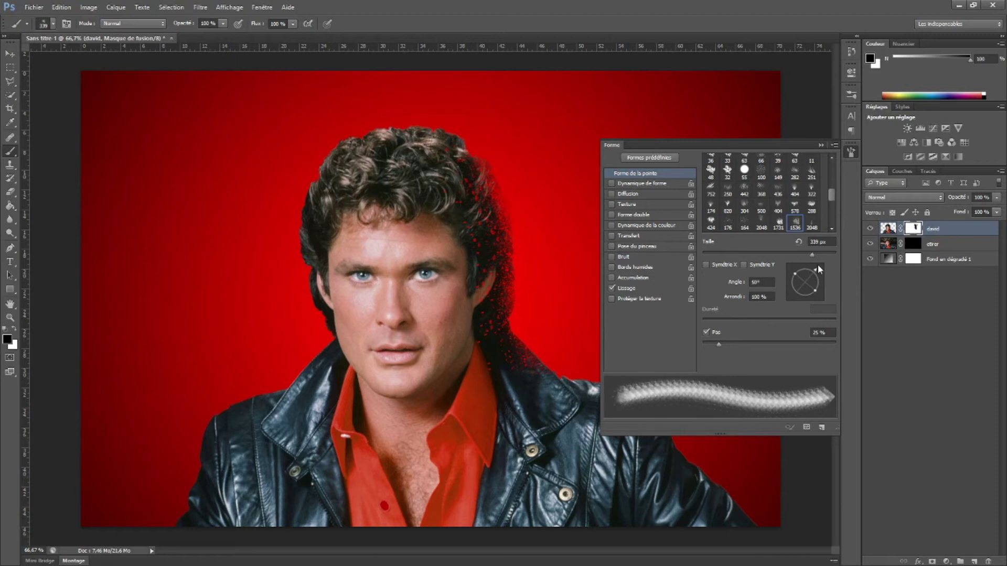
mouse_move(562, 341)
left_mouse_down()
mouse_move(549, 383)
mouse_move(517, 283)
mouse_move(524, 302)
left_mouse_up()
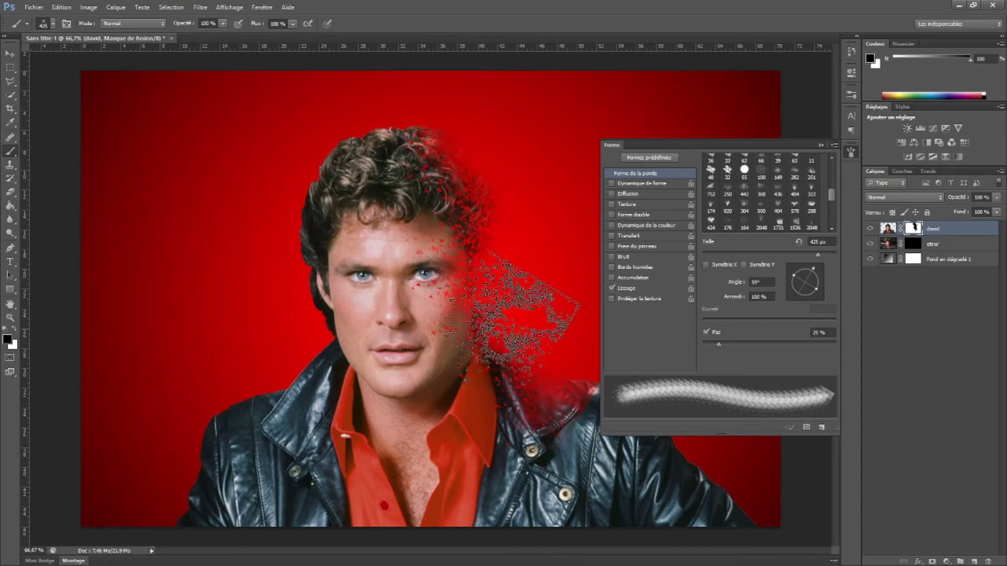
Undo a stray collar stroke, then dissolve the lower-right jacket into particles on the david mask.
left_click_drag(522, 262, 556, 385)
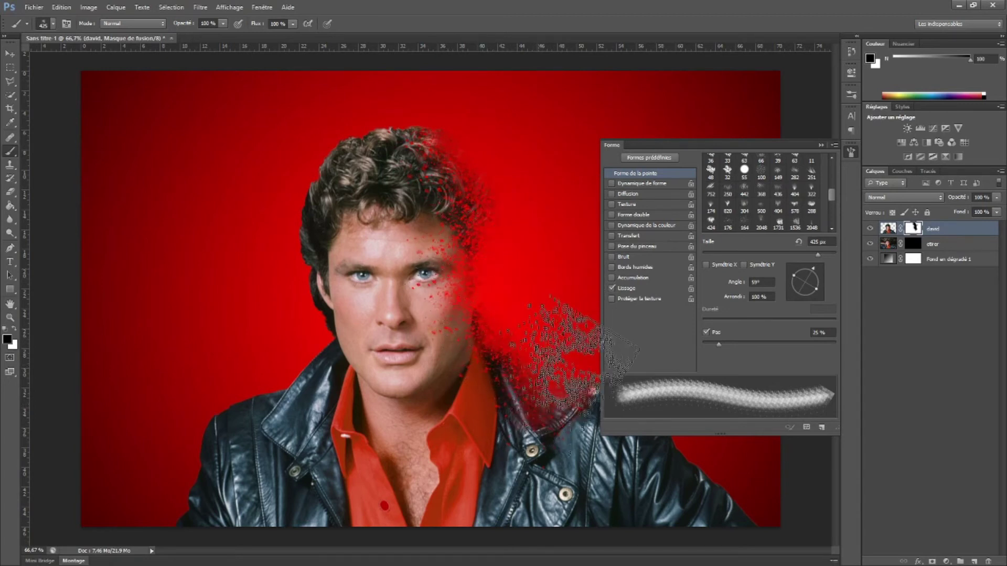
key("ctrl+z")
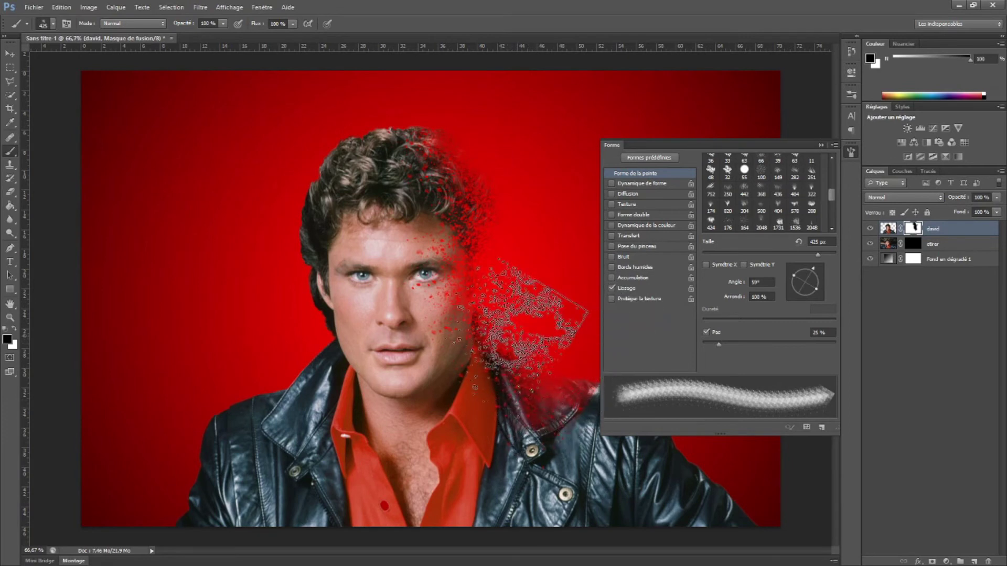
scroll(506, 346, "up", 3)
mouse_move(745, 467)
left_mouse_down()
mouse_move(339, 289)
mouse_move(469, 355)
left_mouse_up()
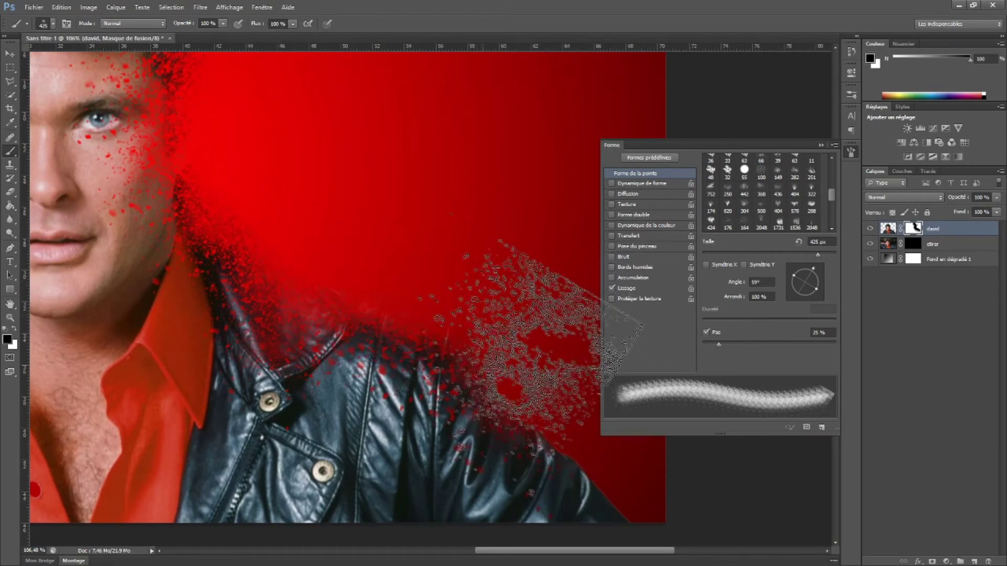
mouse_move(598, 414)
left_mouse_down()
mouse_move(674, 450)
mouse_move(460, 348)
mouse_move(528, 449)
mouse_move(461, 299)
left_mouse_up()
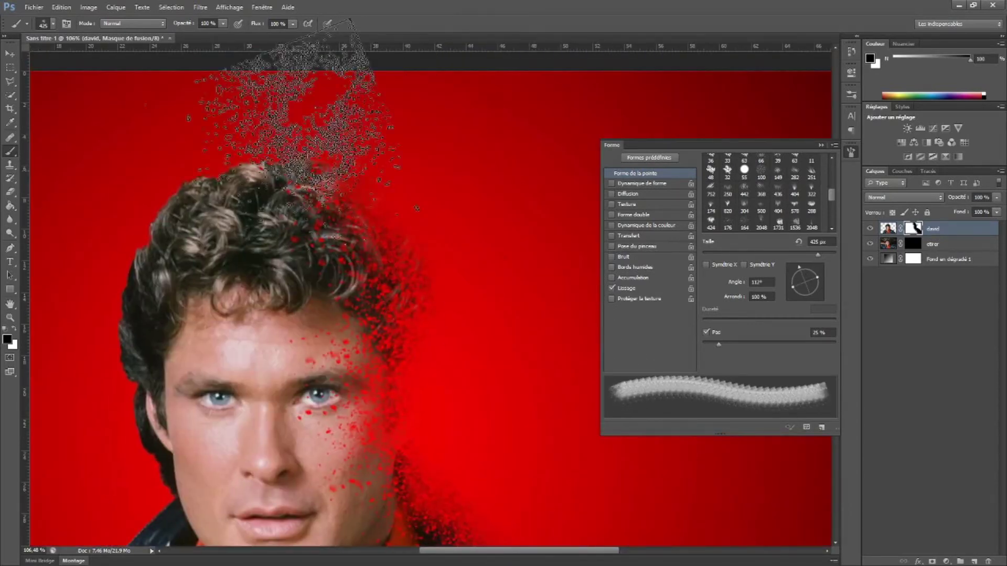
Rotate the tip to -156°, scatter the face's left side, and shrink the brush to 198 px.
left_click_drag(134, 158, 323, 163)
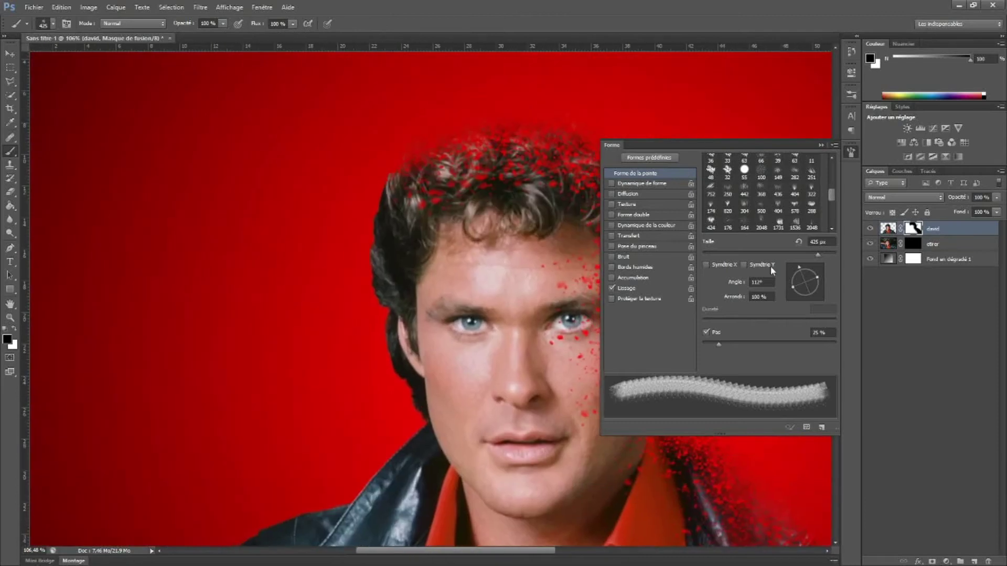
left_click_drag(797, 268, 790, 288)
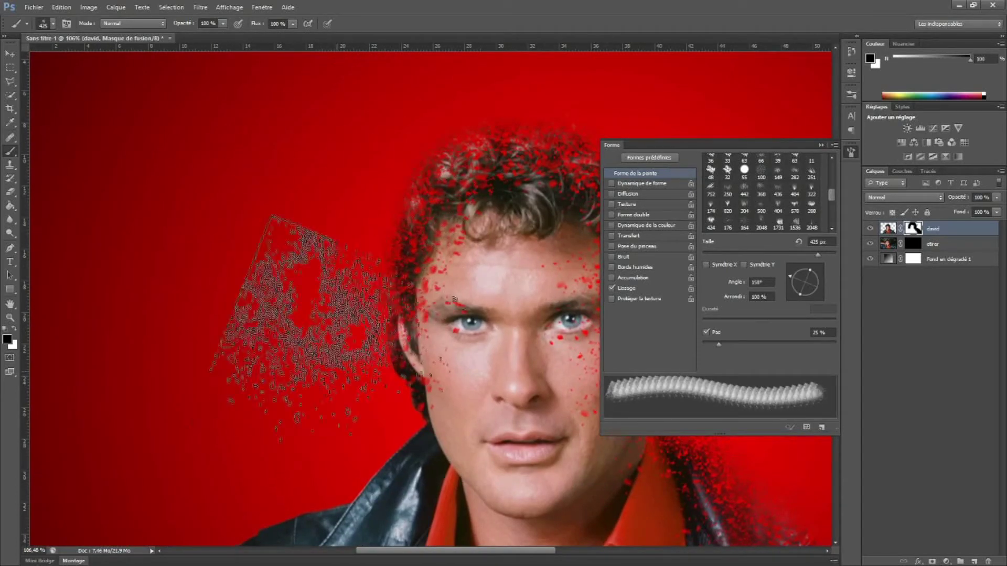
scroll(236, 215, "down", 3)
scroll(242, 346, "down", 3)
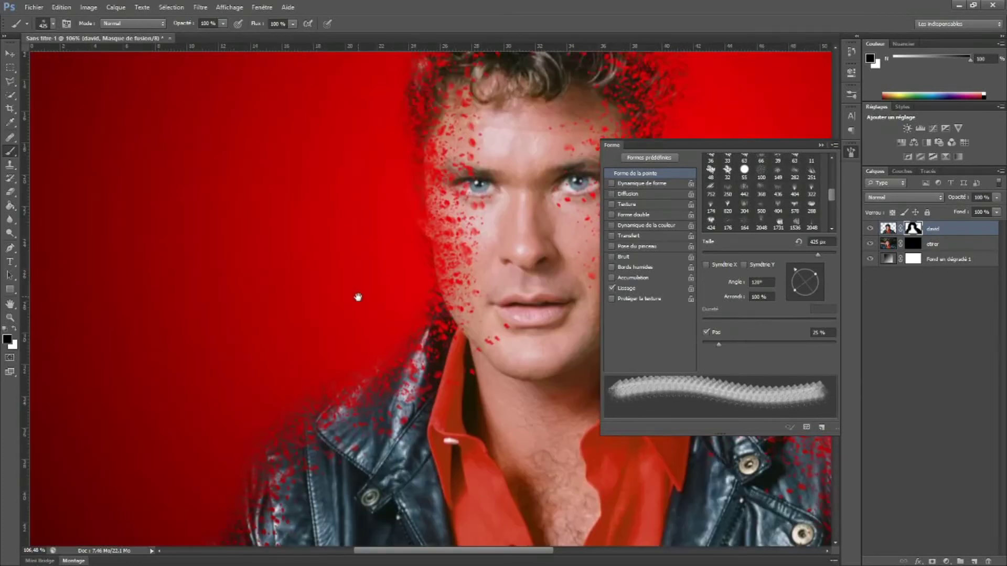
left_click_drag(441, 170, 284, 336)
left_click_drag(343, 105, 330, 173)
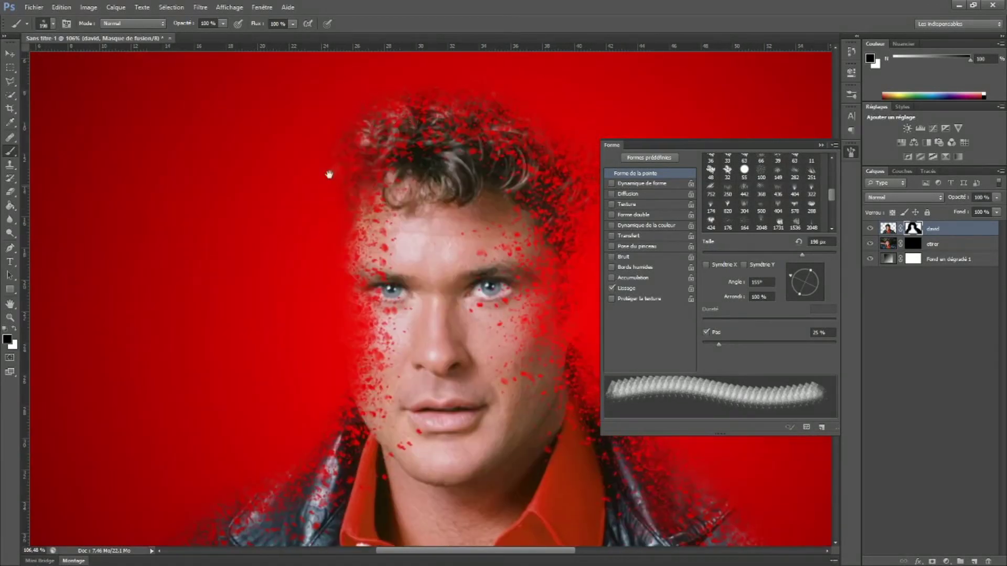
scroll(252, 278, "down", 2)
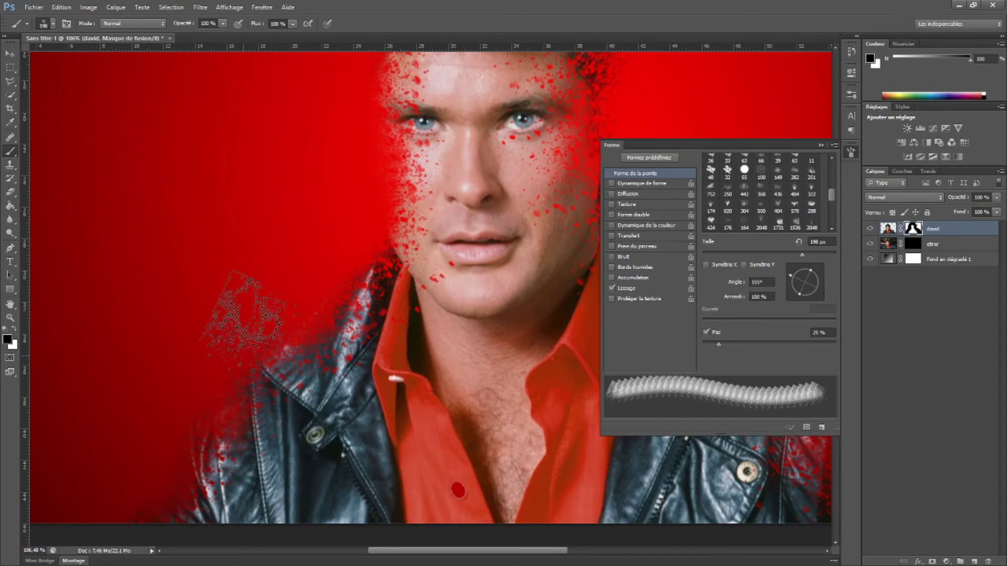
scroll(315, 315, "up", 2)
scroll(411, 341, "down", 2)
left_click(913, 243)
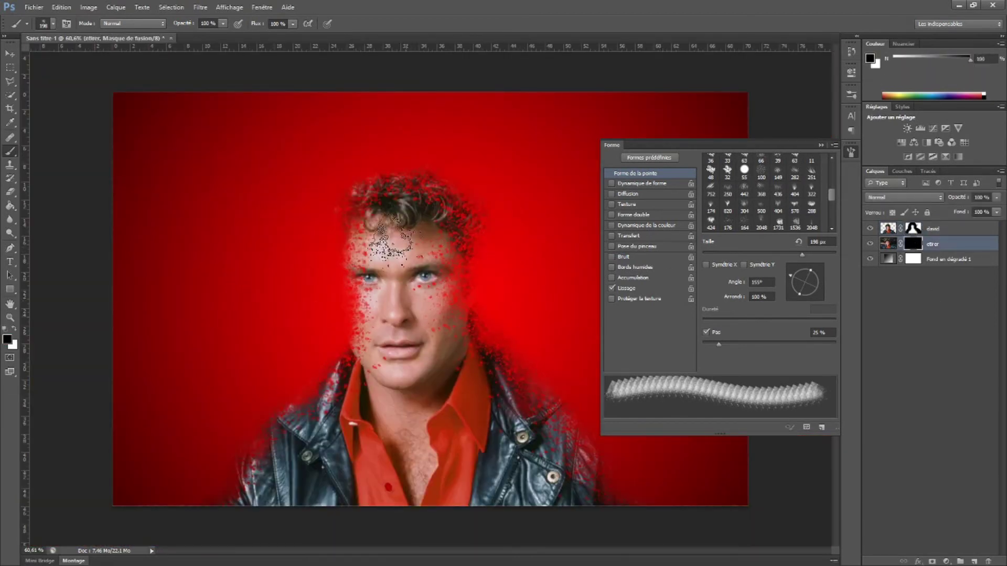
Enlarge the brush to 347 px in white and reveal stretched streaks beside the head on etirer's mask.
scroll(335, 250, "up", 1)
scroll(341, 263, "up", 1)
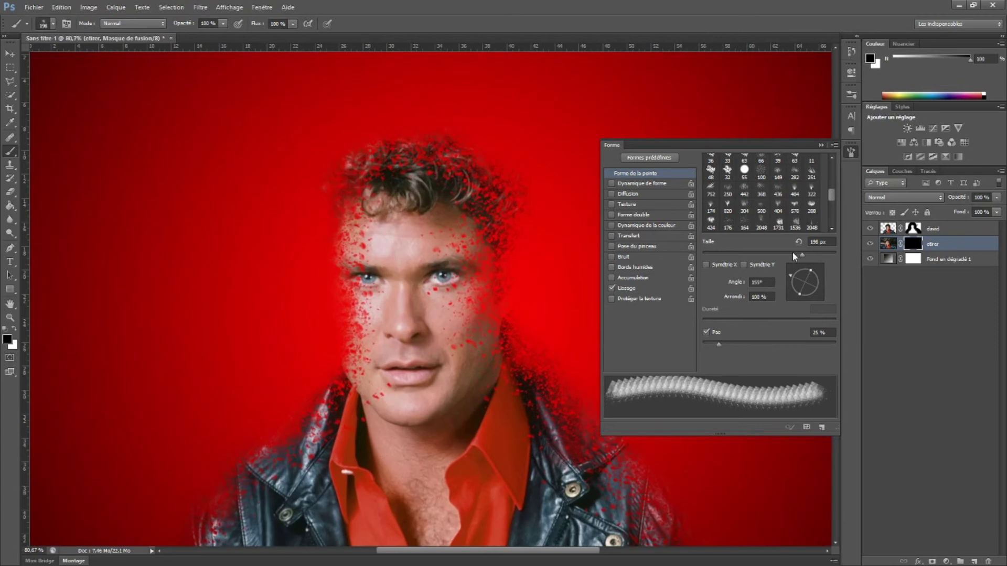
left_click_drag(809, 254, 813, 254)
left_click(11, 344)
left_click(615, 300)
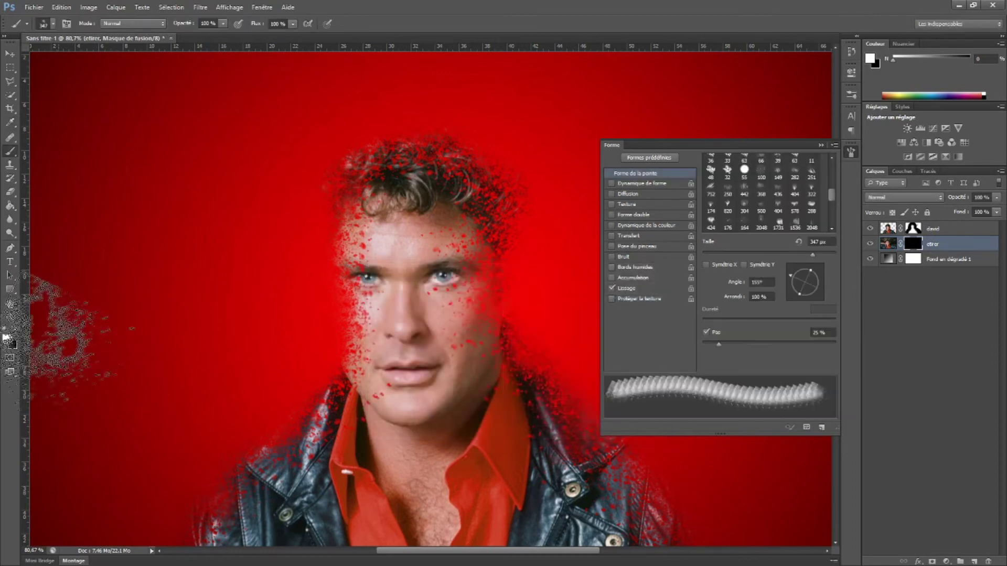
mouse_move(273, 226)
left_mouse_down()
mouse_move(384, 318)
mouse_move(369, 225)
left_mouse_up()
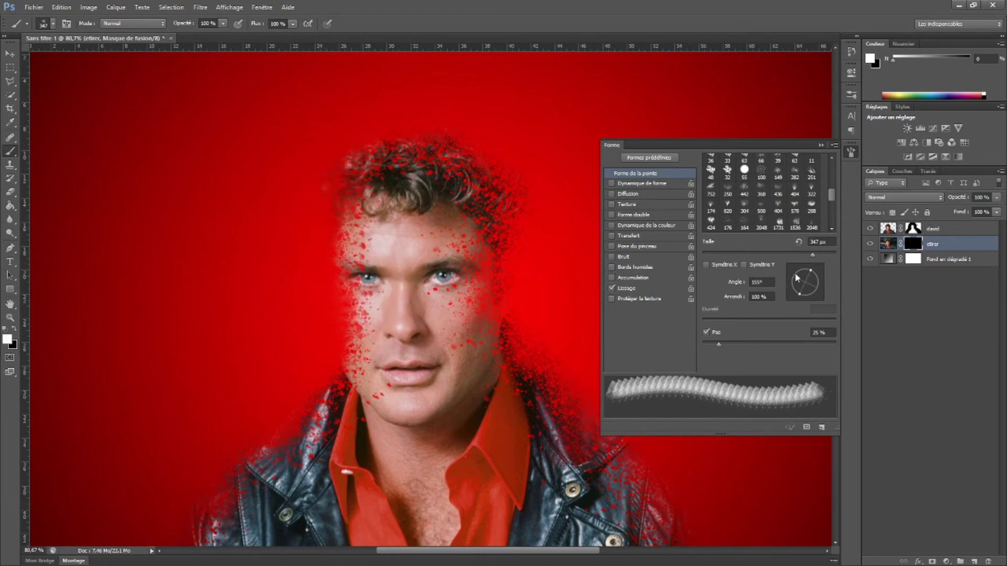
At a 6° tip angle, reveal stretched fragments from the eye to the collar and along the jacket's left.
left_click_drag(795, 278, 822, 279)
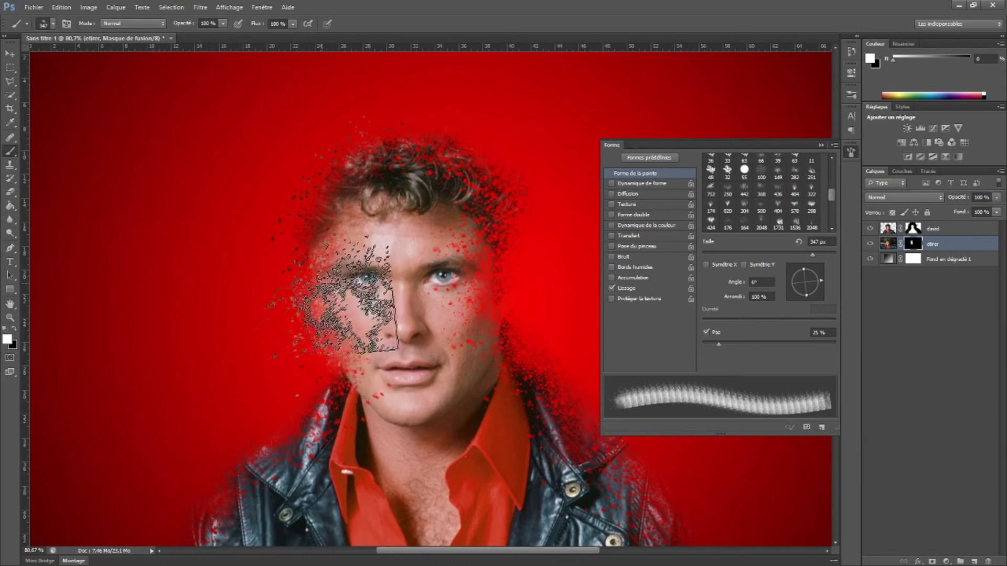
left_click_drag(352, 291, 357, 420)
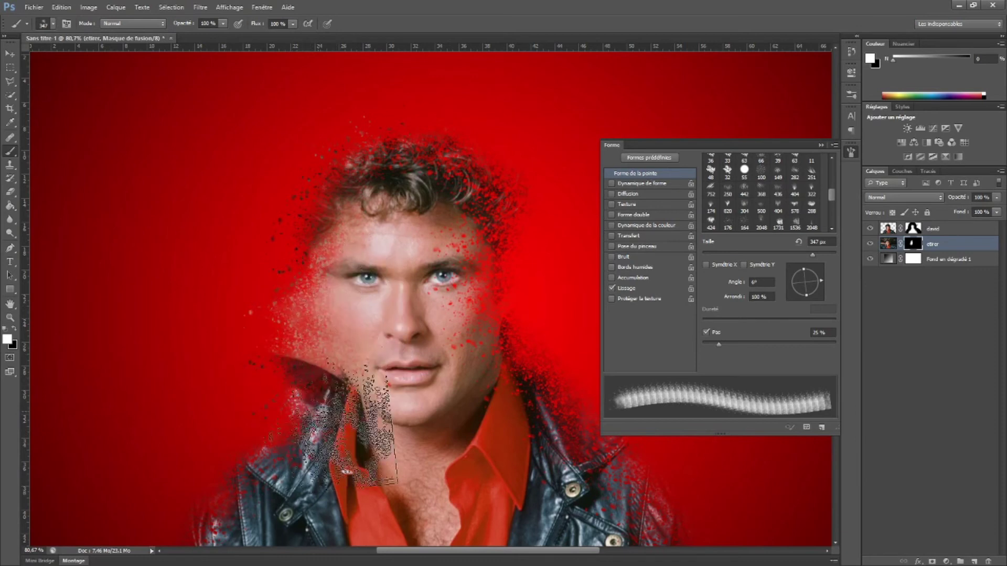
left_click_drag(362, 420, 283, 420)
scroll(283, 420, "down", 5)
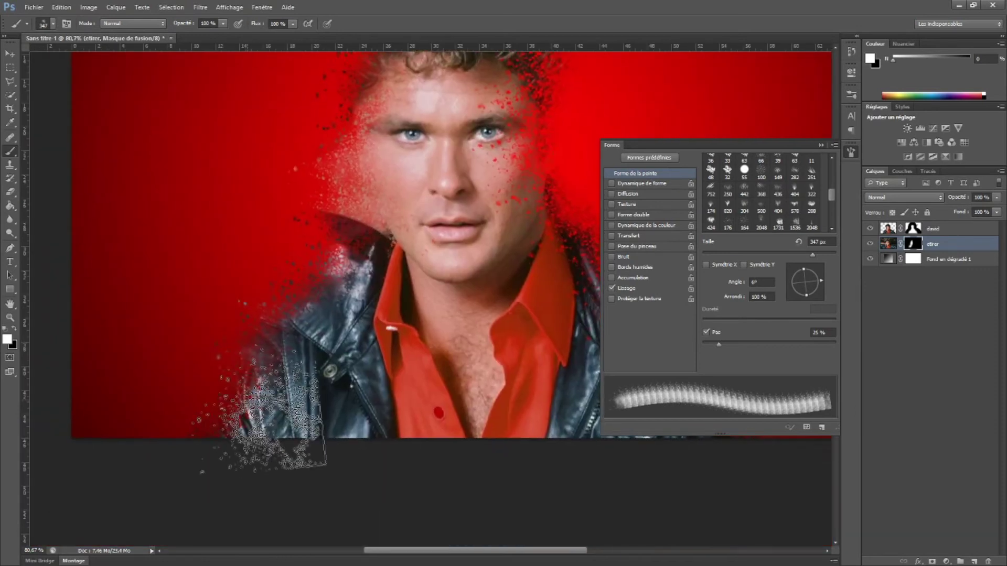
left_click_drag(389, 50, 215, 181)
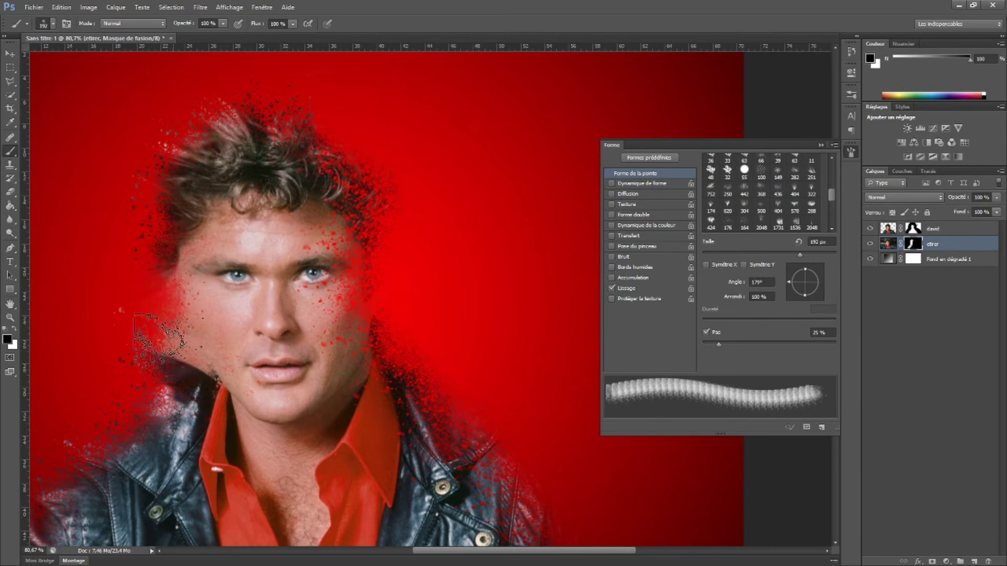
Vary the tip angle (-9°, 177°, -6°, -172°) while revealing streaks along the left cheek and jacket edge.
type("-9")
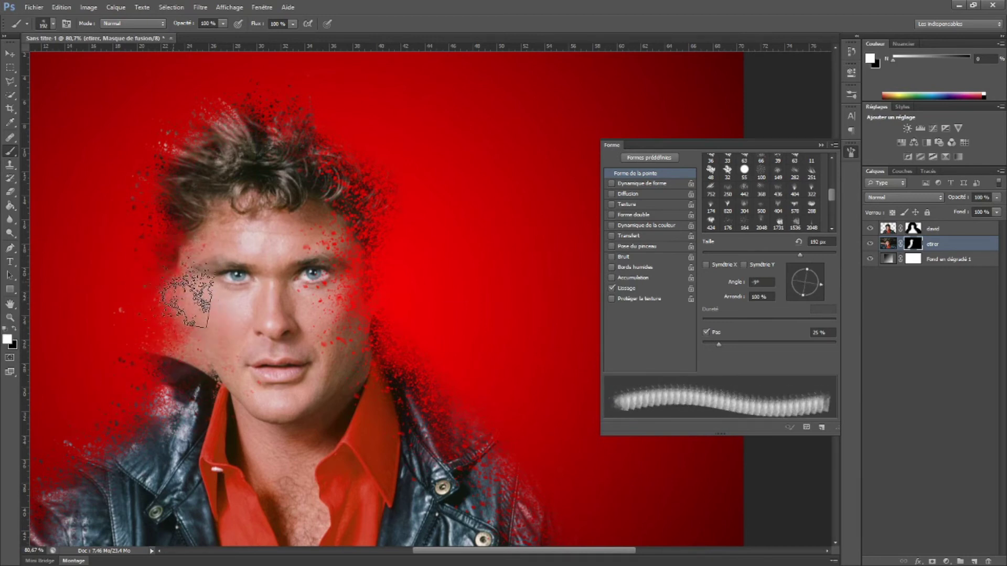
left_click(187, 295)
left_click_drag(826, 286, 787, 282)
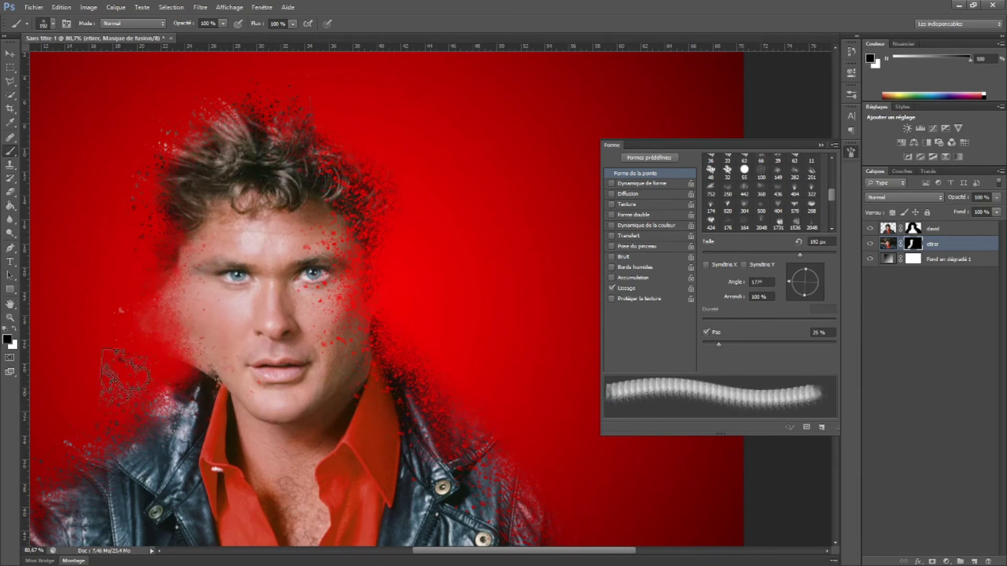
left_click_drag(126, 375, 152, 372)
left_click_drag(800, 284, 823, 284)
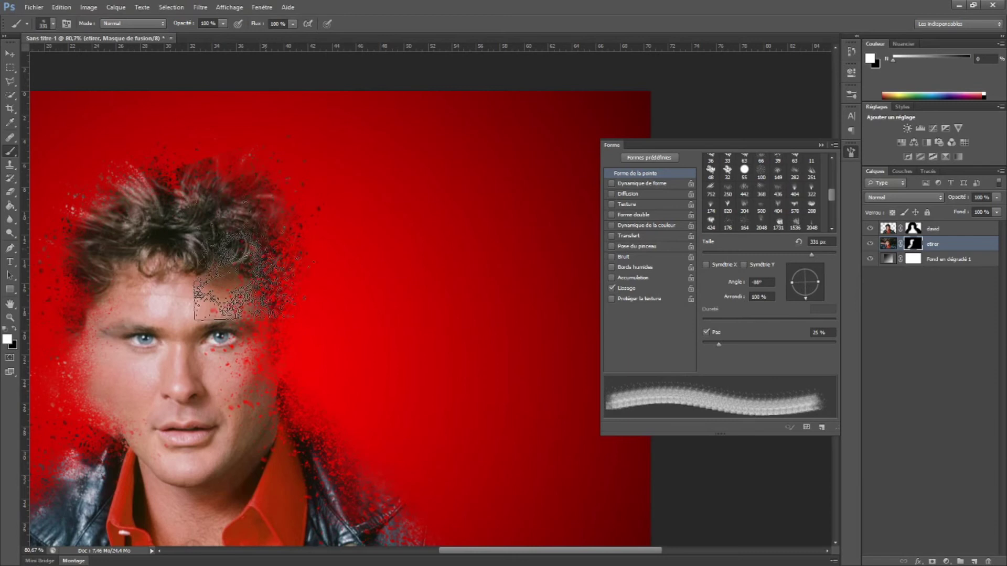
left_click_drag(805, 296, 775, 291)
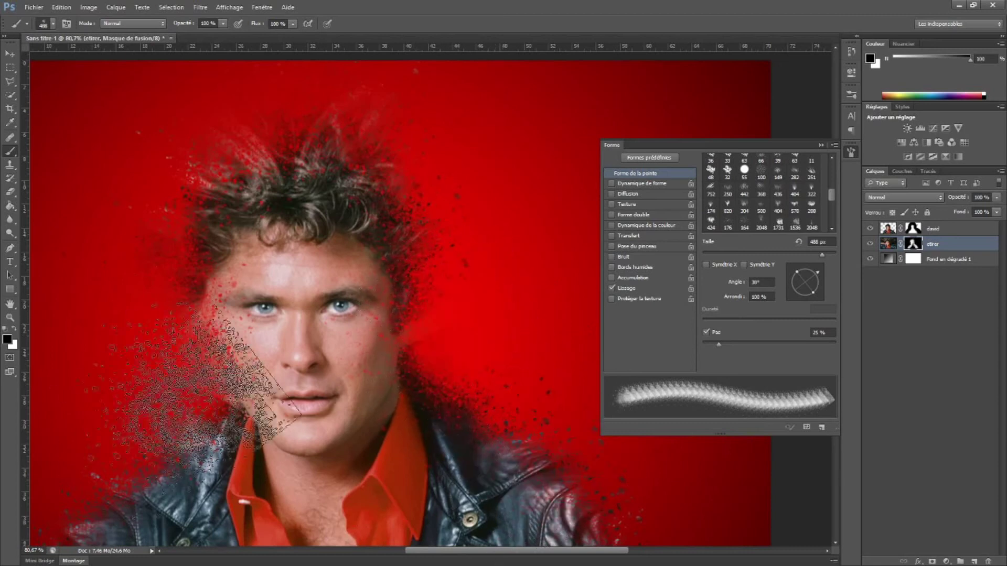
Swap colours with X, rotate the tip to 21°, and add stretched spots on the face's left.
key("x")
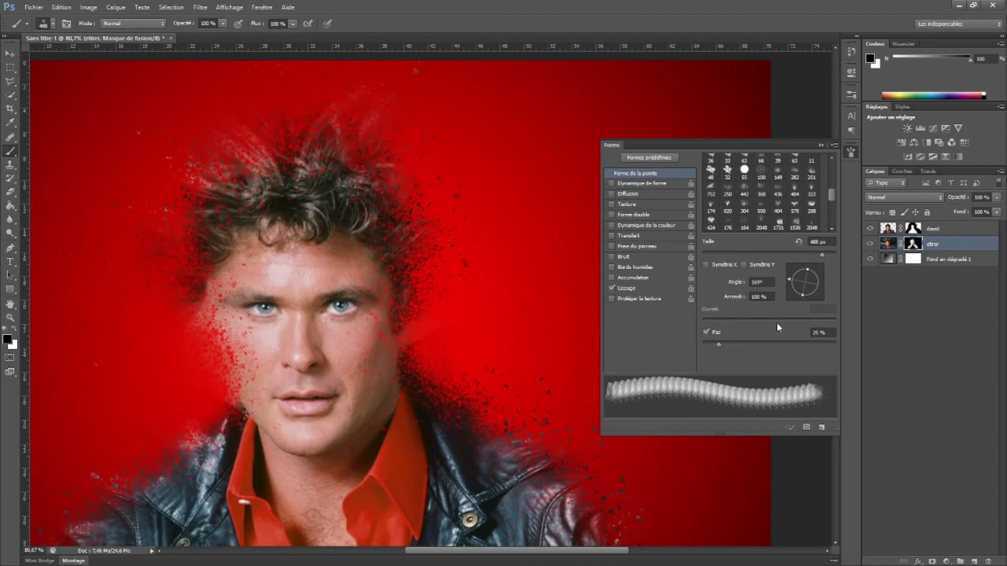
left_click_drag(814, 289, 831, 276)
left_click(161, 315)
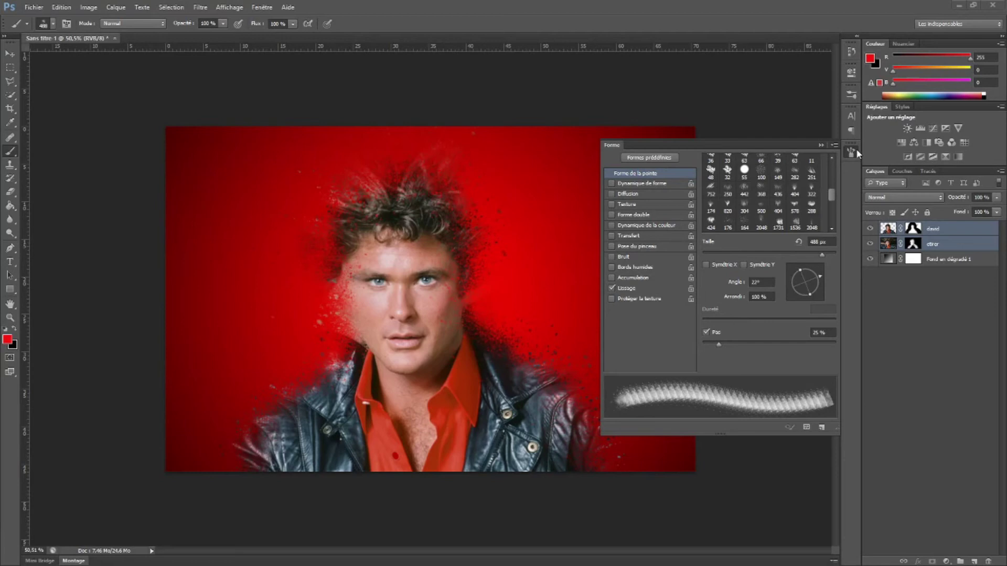
Close the brush settings and merge the david and etirer layers into one david layer.
left_click(856, 154)
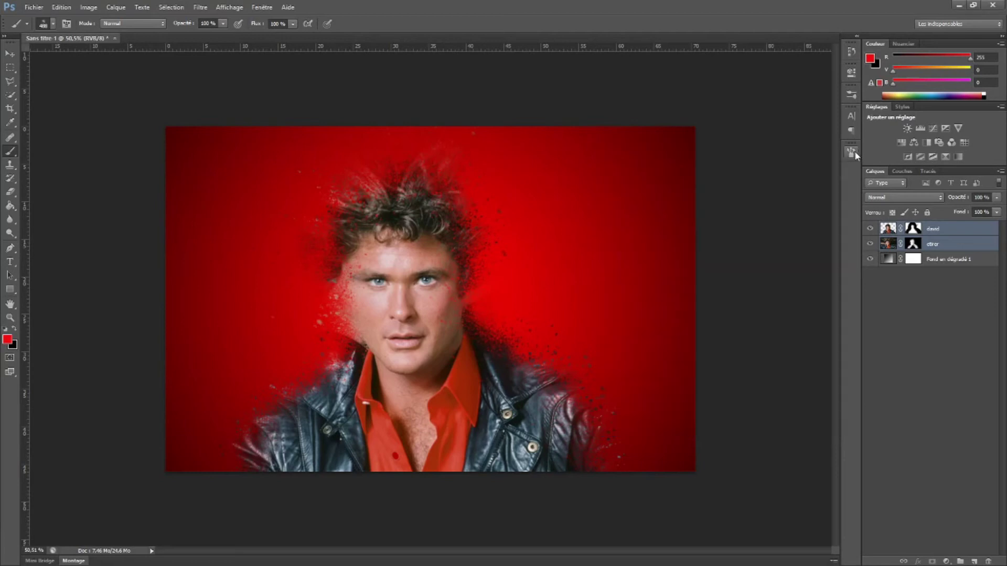
left_click(941, 297)
key("ctrl+e")
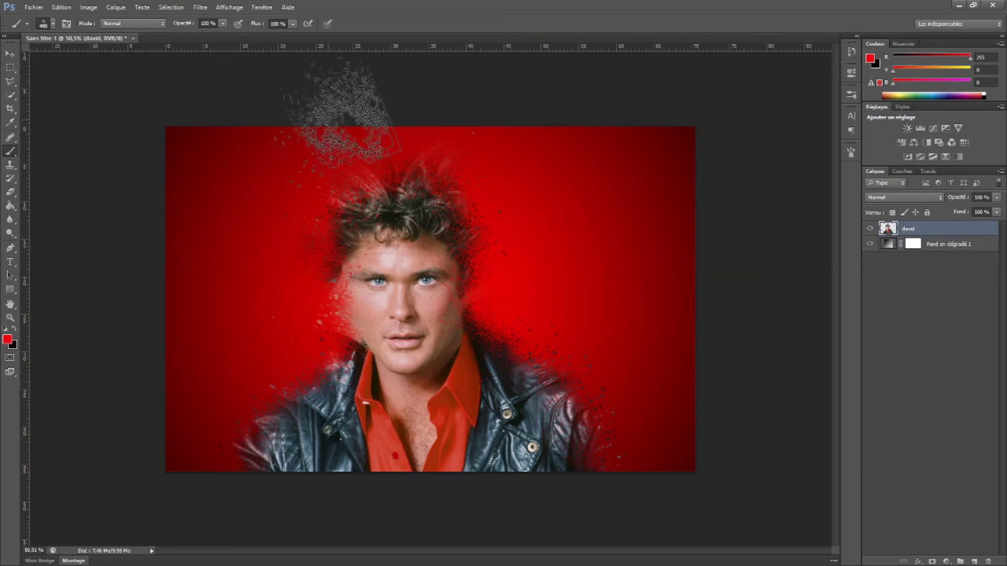
Apply Filtre > Déformation > Contraction to the david layer with an amount of about -39.
left_click(199, 8)
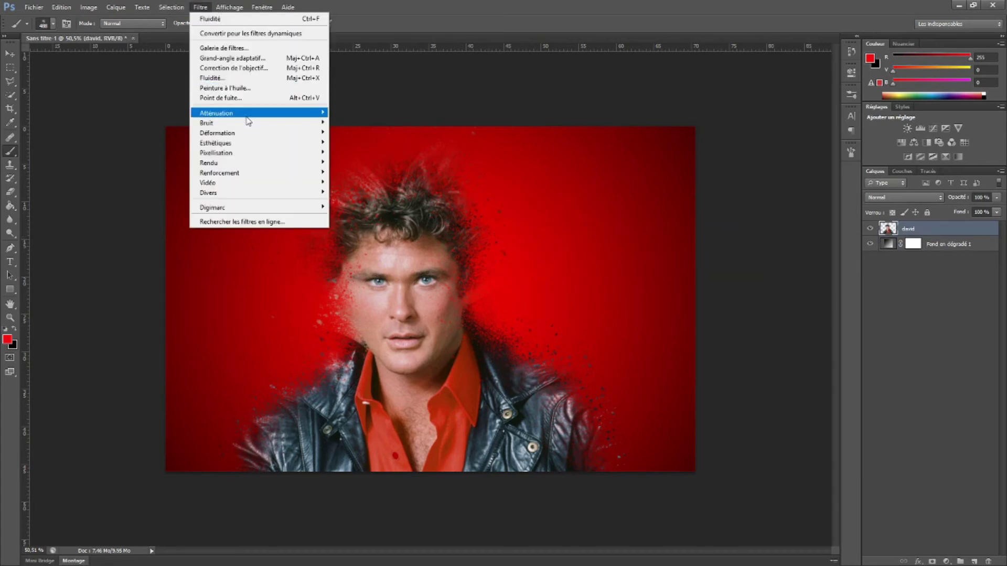
mouse_move(218, 133)
left_click(370, 144)
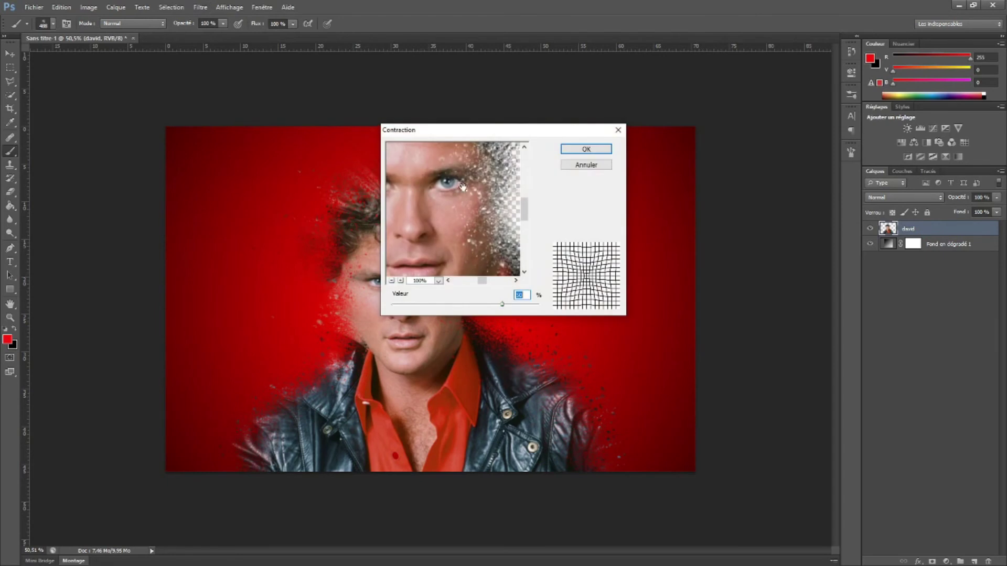
left_click(389, 282)
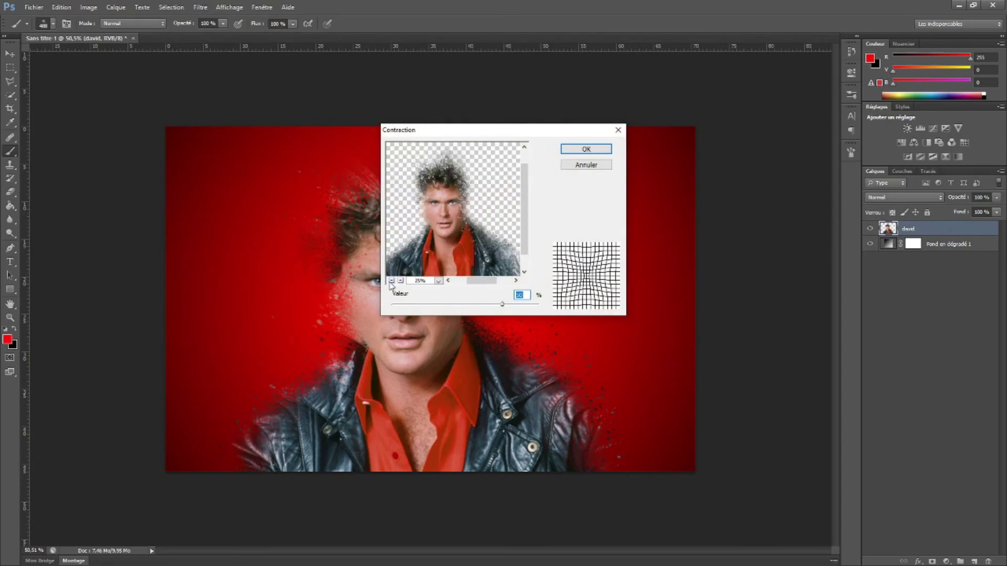
left_click(389, 281)
left_click(401, 281)
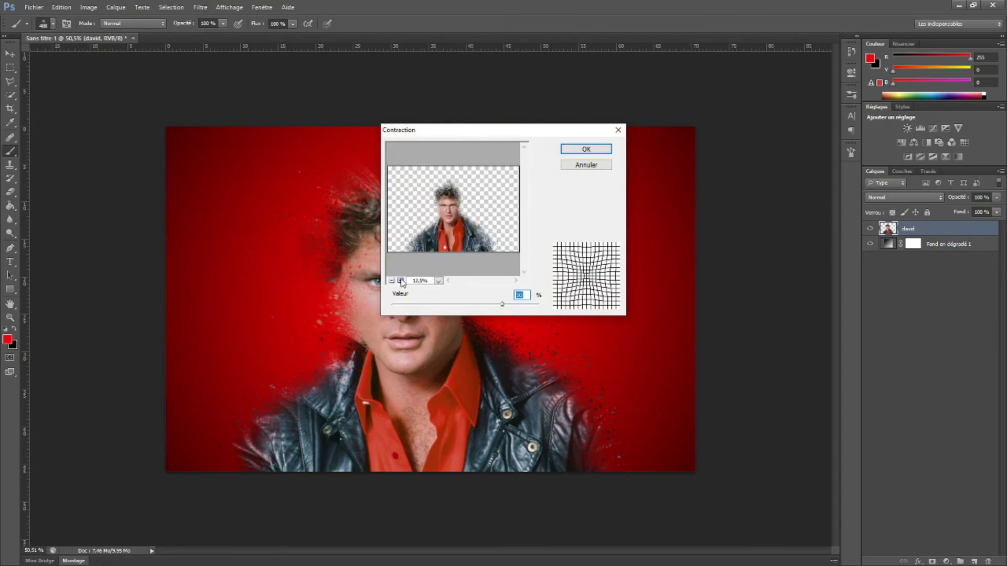
left_click(392, 281)
mouse_move(503, 306)
left_mouse_down()
mouse_move(437, 306)
mouse_move(455, 306)
left_mouse_up()
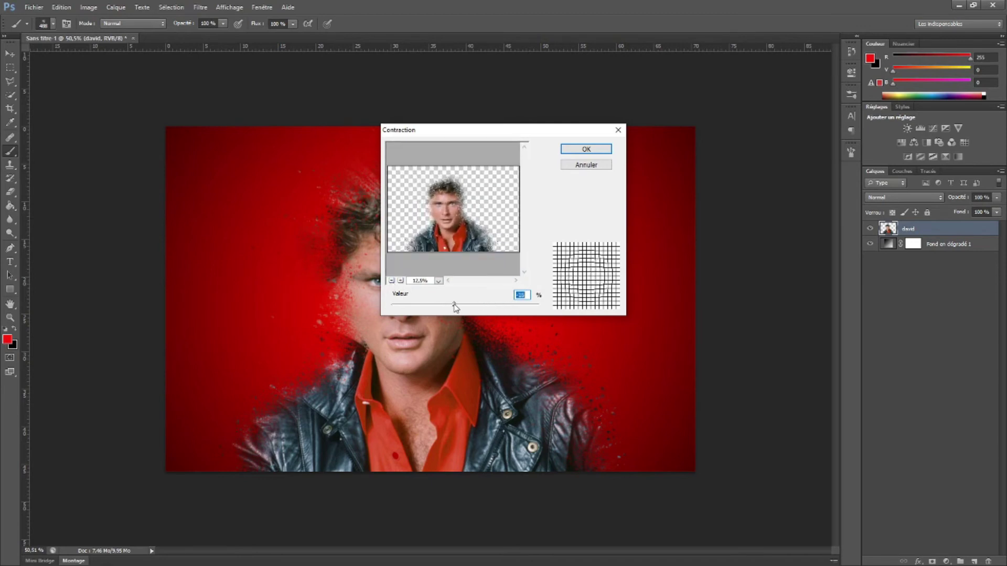
left_click(583, 149)
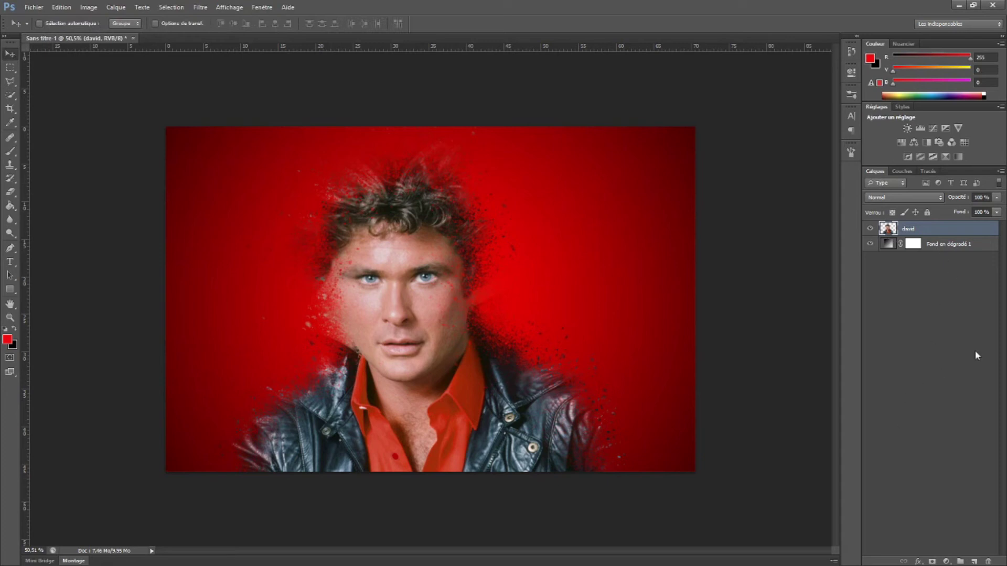
Add a Dégradé fill layer using the purple-orange preset, Radial style and 347% scale.
left_click(957, 560)
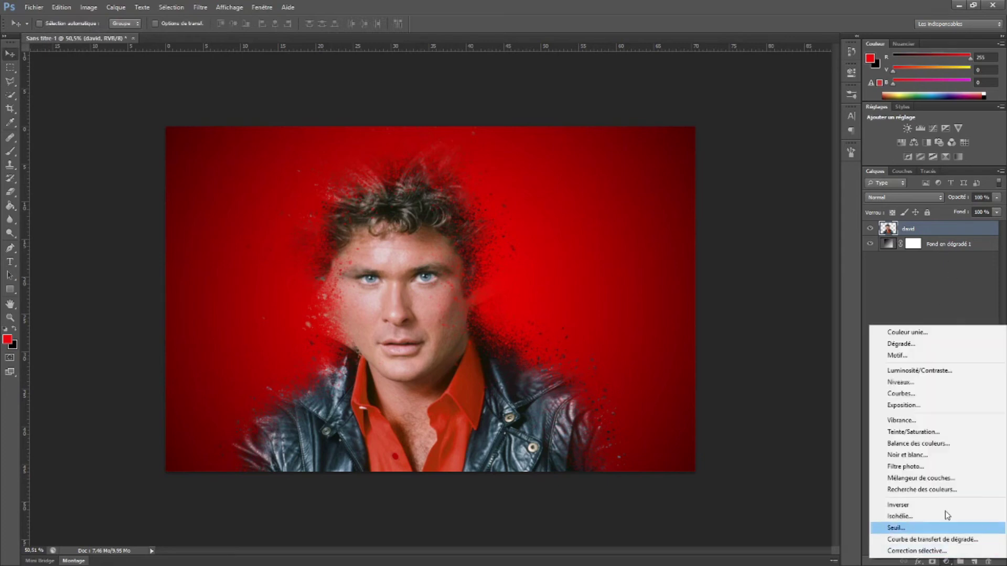
left_click(921, 346)
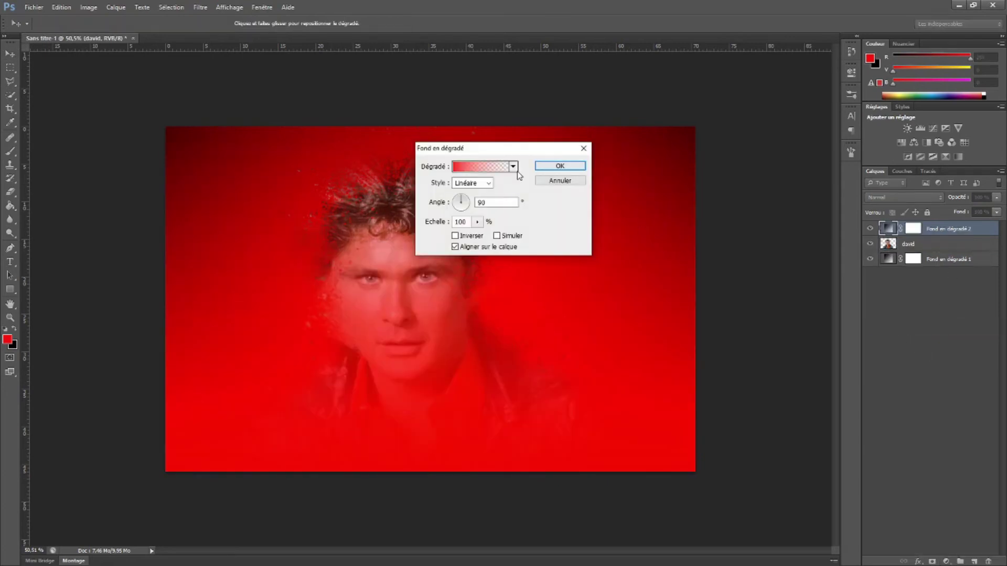
left_click(513, 167)
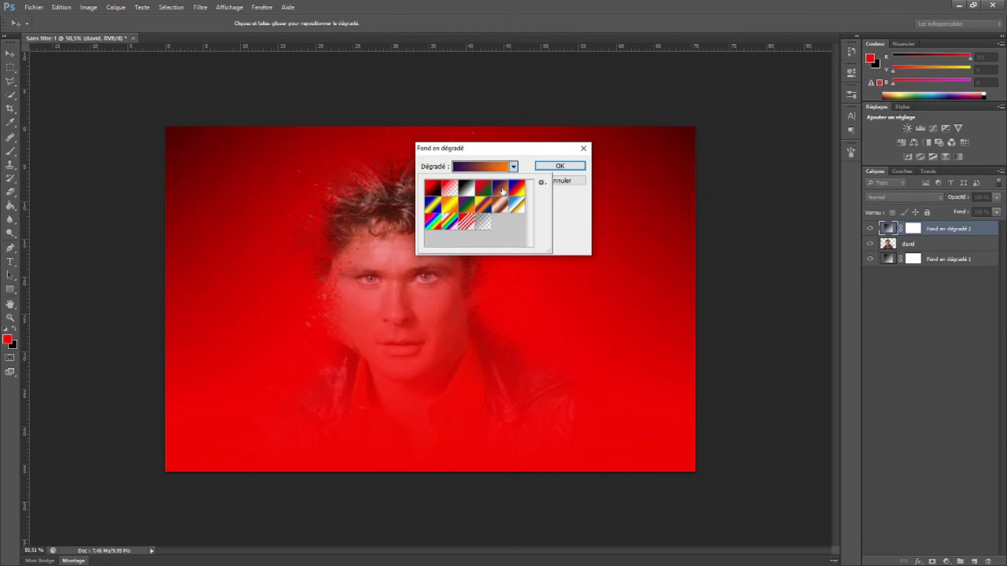
left_click(533, 155)
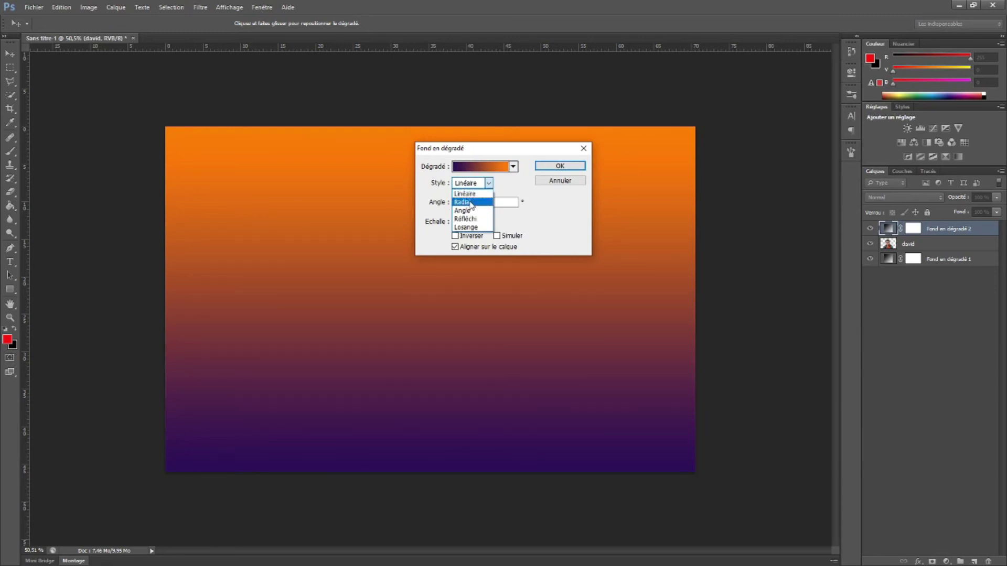
left_click(472, 203)
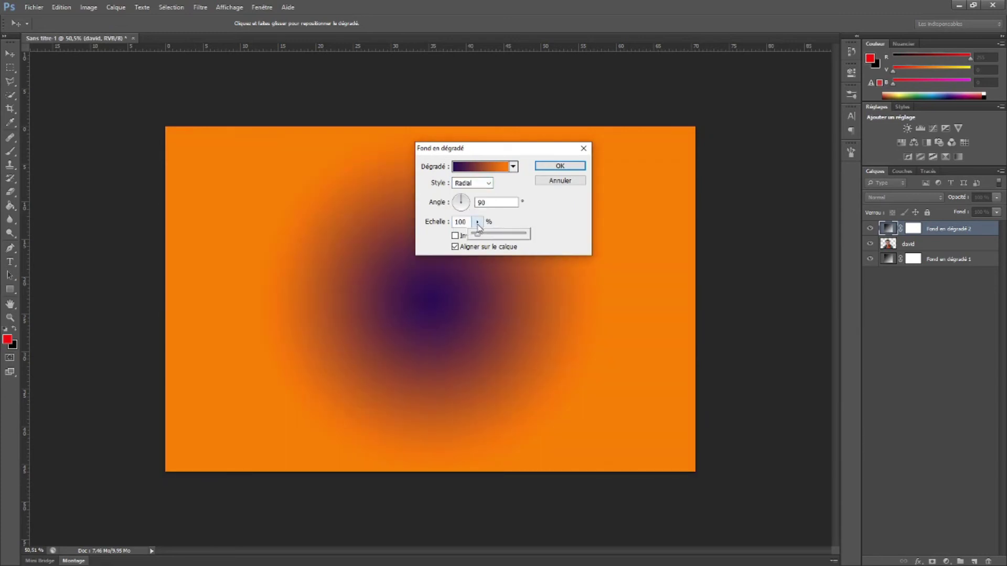
left_click_drag(496, 237, 481, 237)
left_click(560, 166)
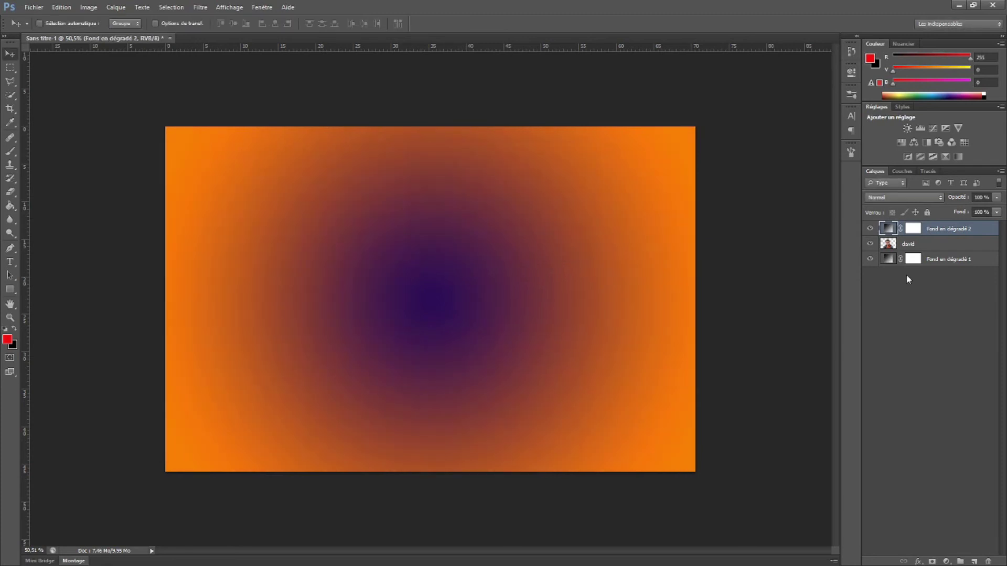
Try Lumière crue and Lumière linéaire blending on the gradient layer, then reset it to Normal.
left_click(930, 199)
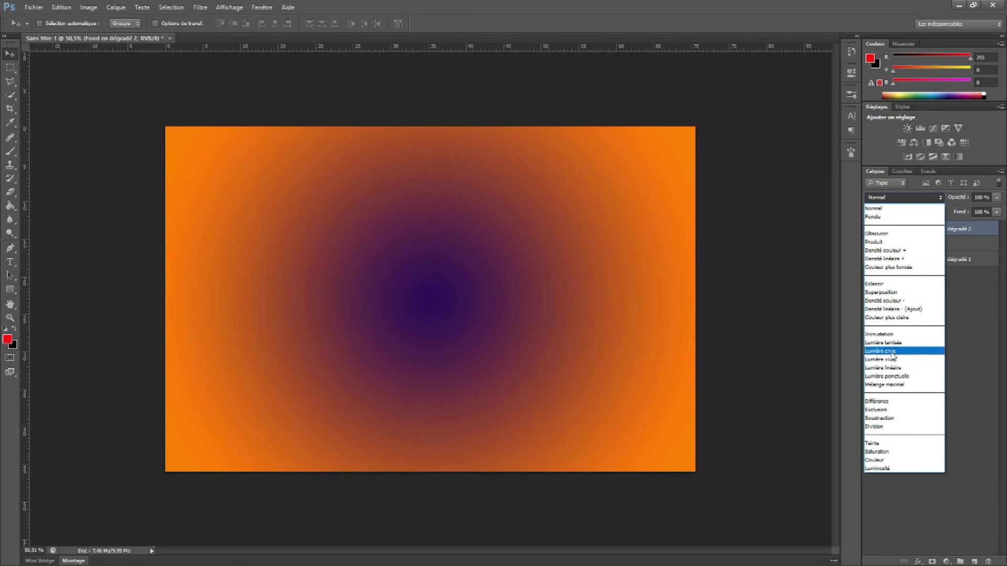
left_click(892, 351)
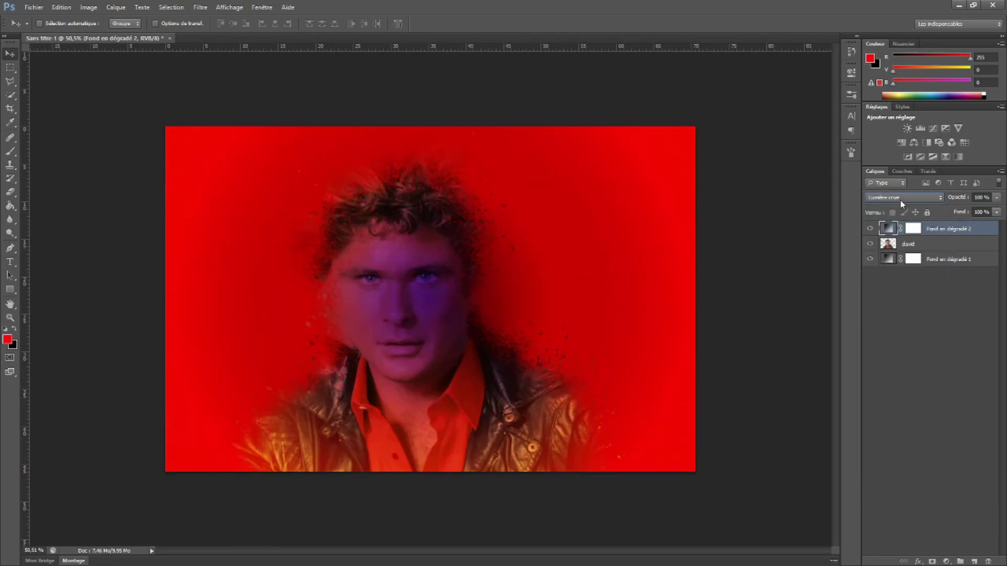
left_click(900, 197)
left_click(900, 367)
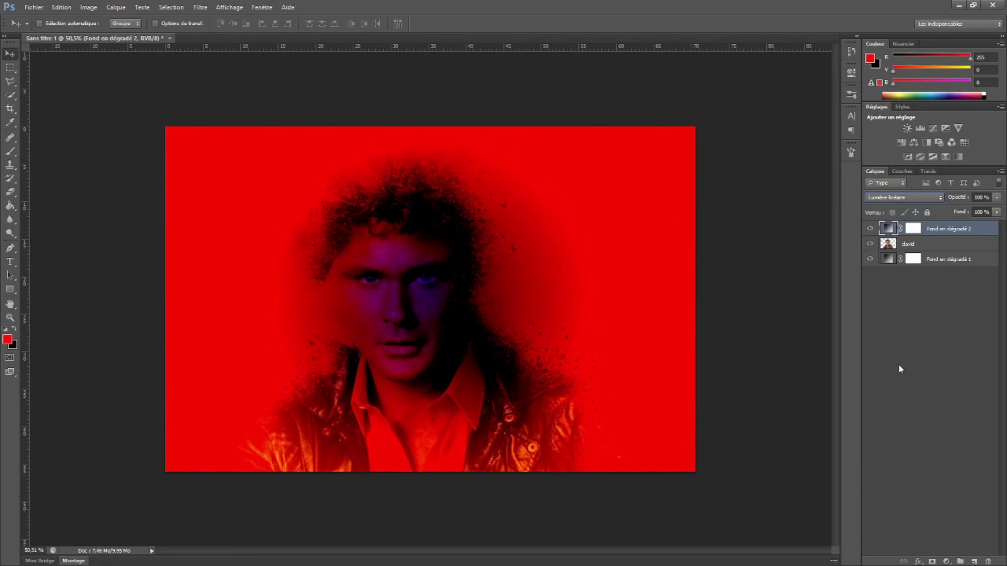
left_click(902, 198)
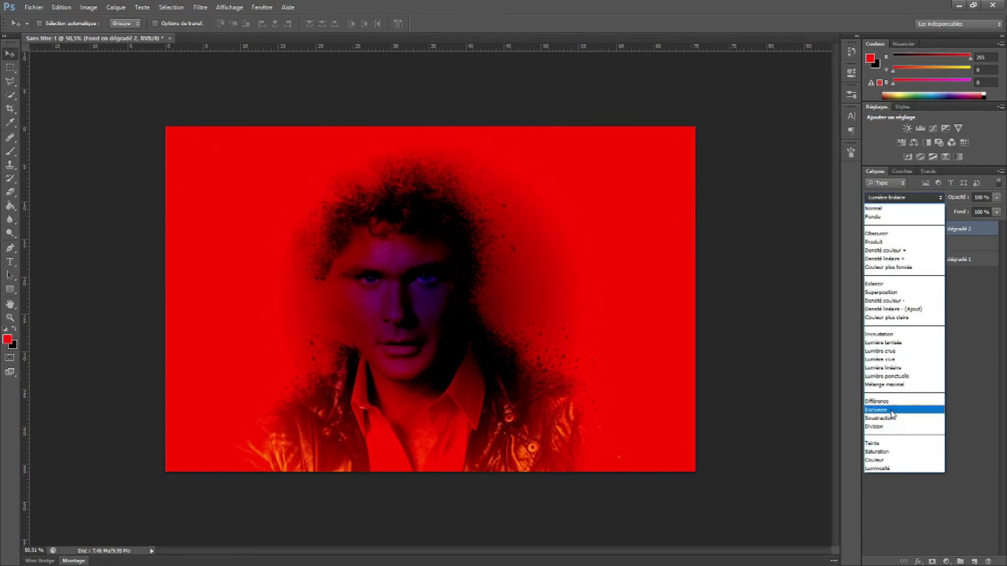
left_click(875, 210)
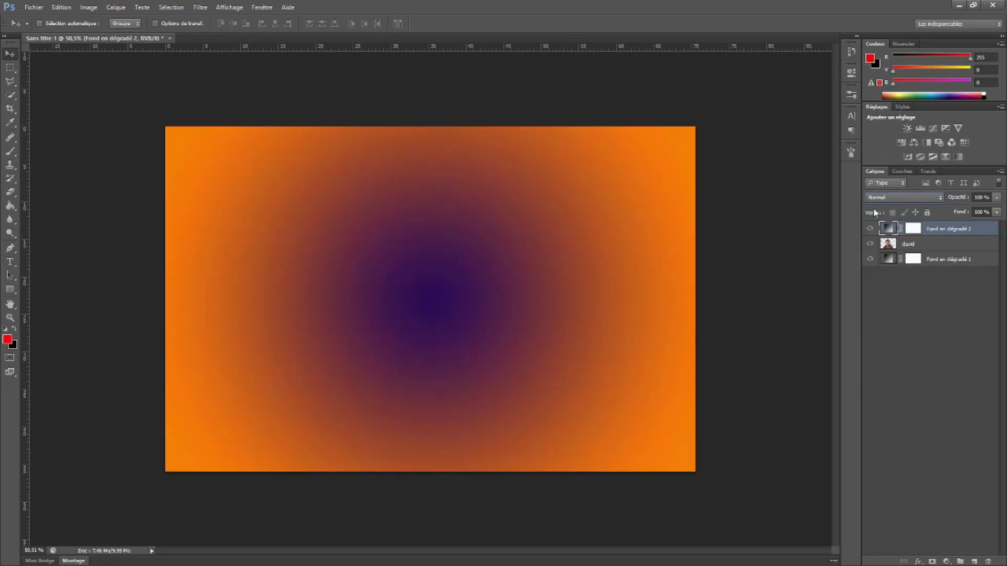
Preview successive blend modes with the Down arrow, then hide the gradient layer to compare.
key("Down")
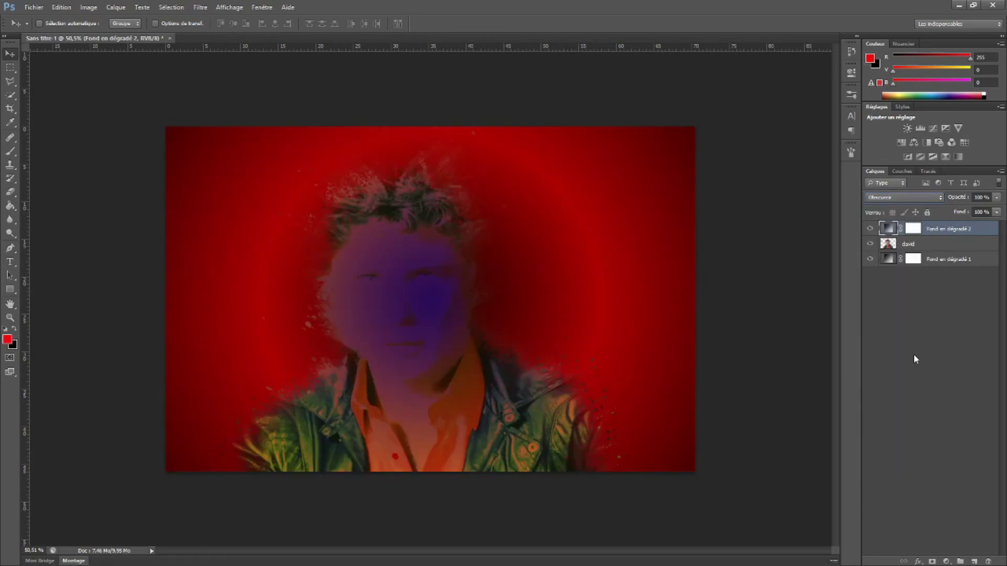
key("Down")
key("Down")
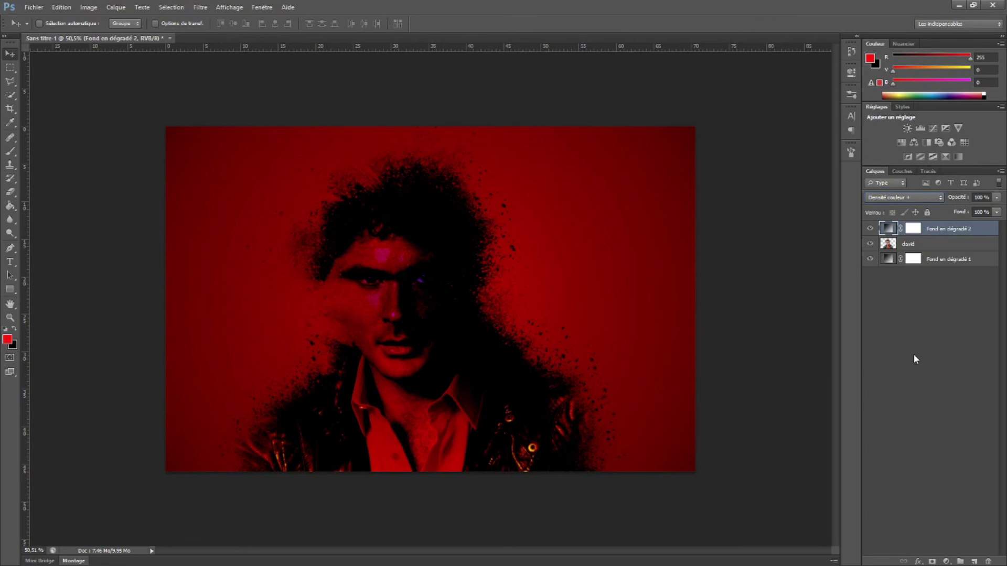
key("Down")
key("Down")
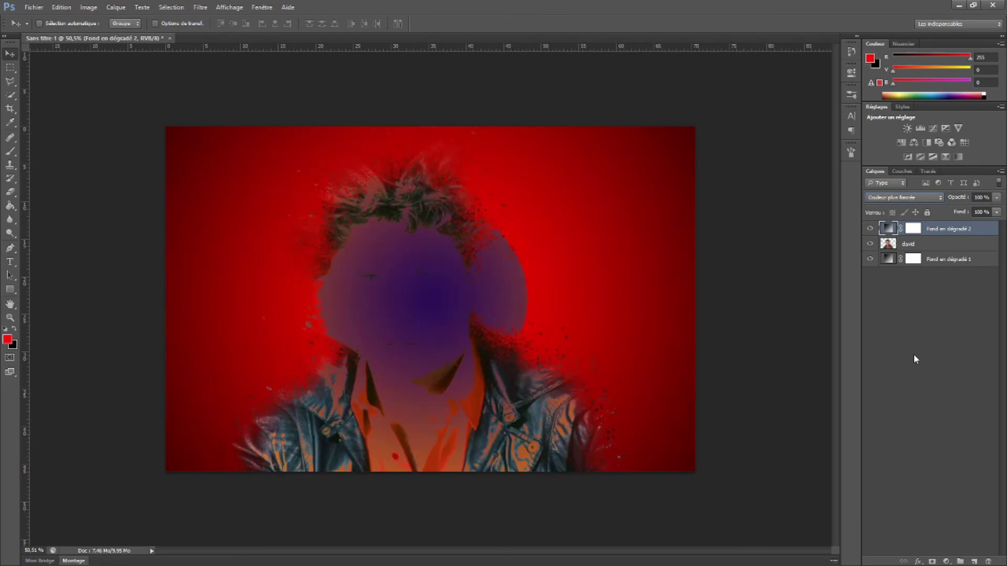
key("Down")
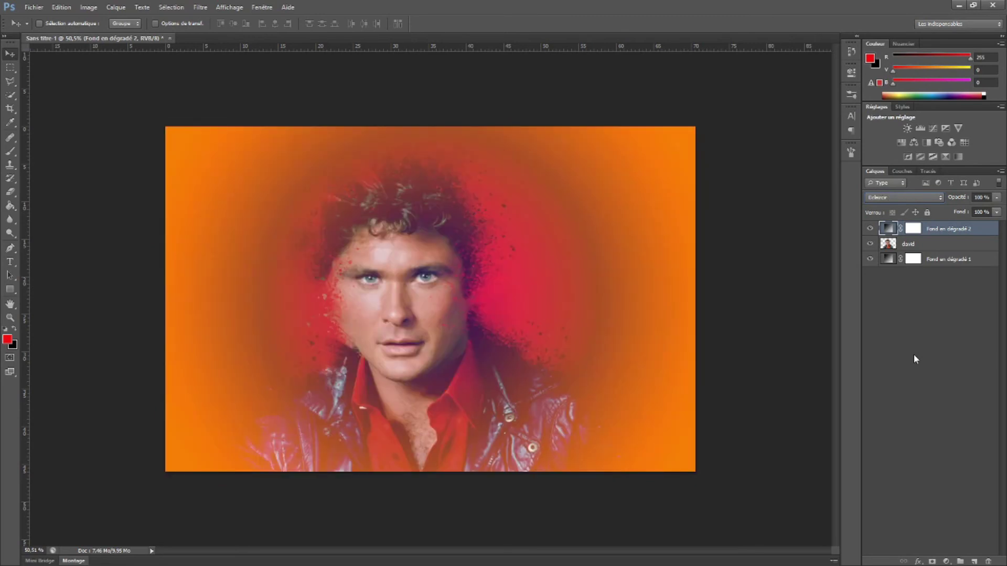
key("Down")
key("Down")
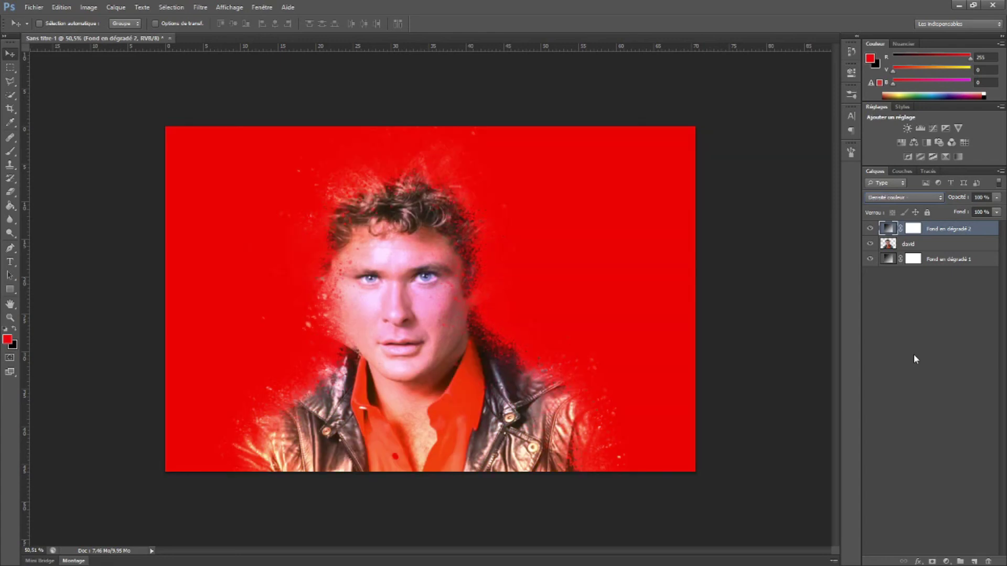
key("Down")
key("Down")
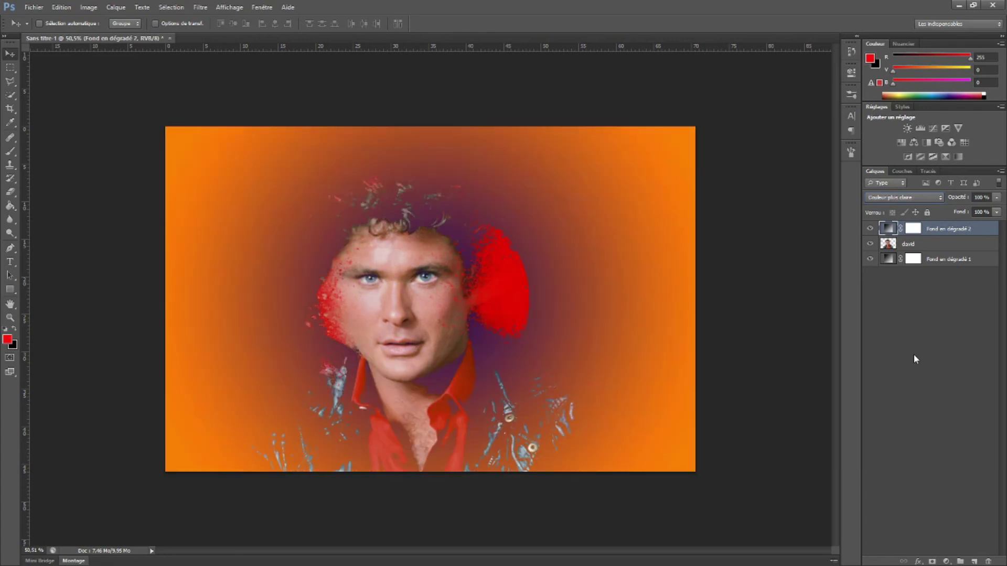
key("Down")
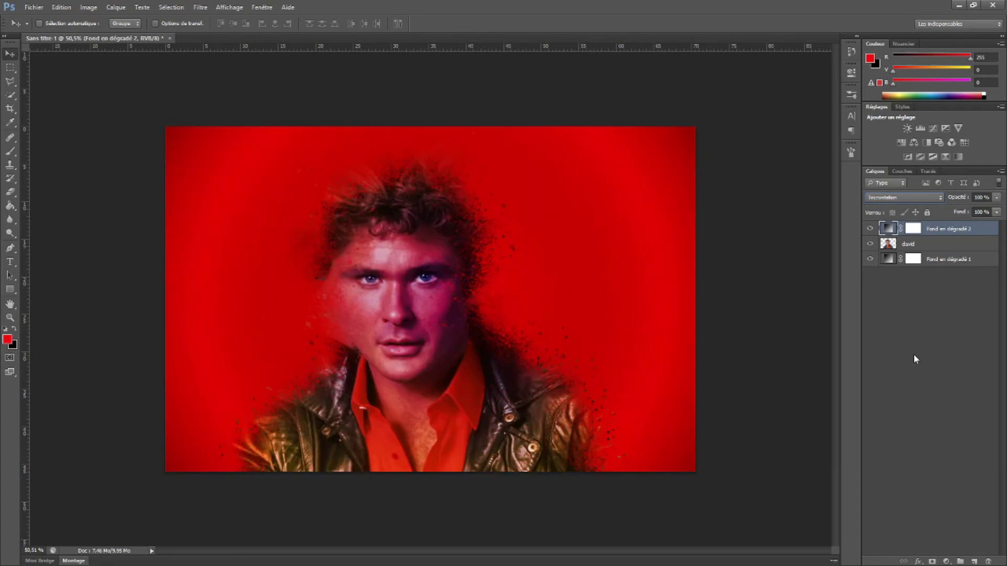
left_click(870, 229)
Set the gradient layer to Lumière tamisée and toggle its visibility to compare the tint.
left_click(913, 198)
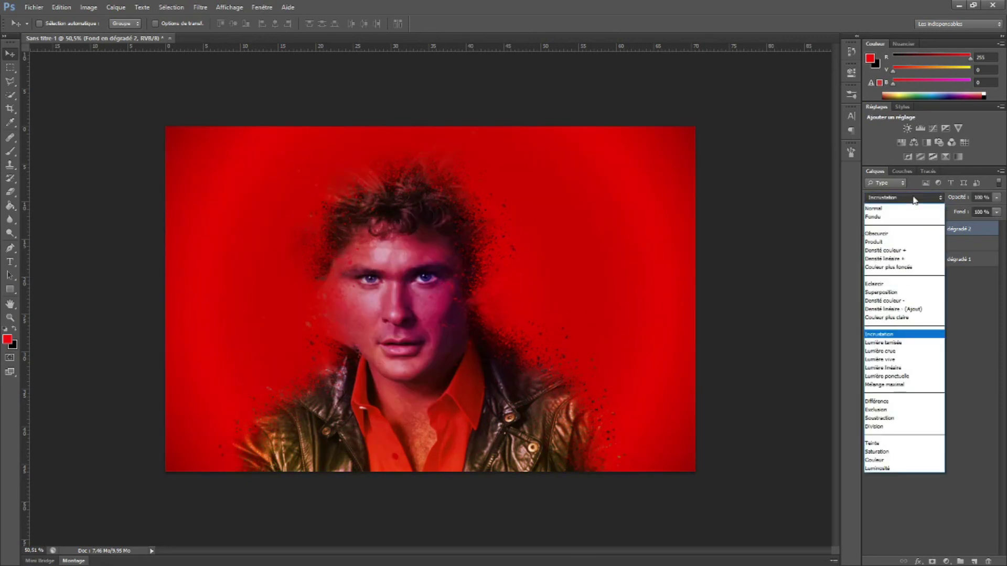
left_click(891, 342)
key("Down")
key("Up")
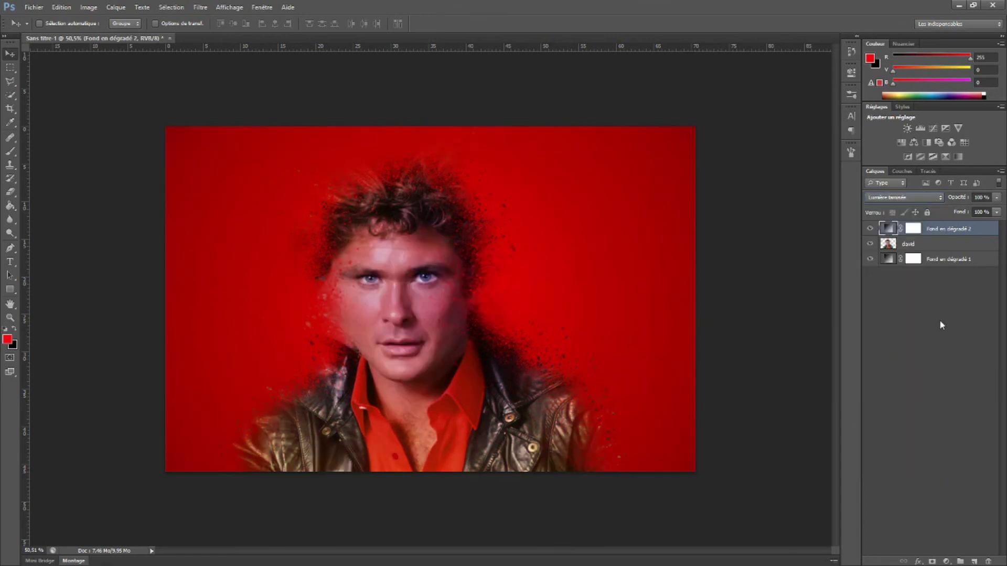
left_click(870, 228)
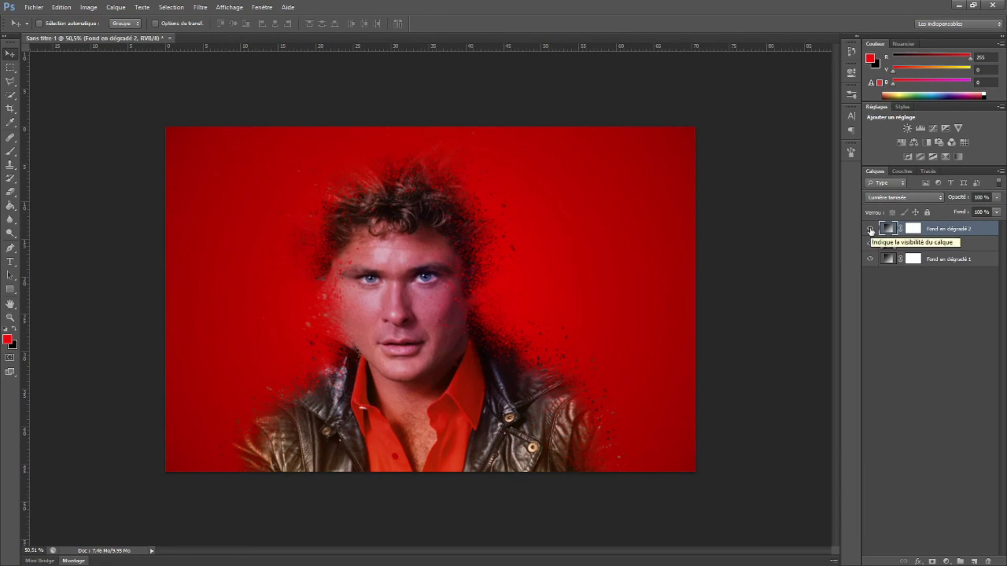
left_click(902, 322)
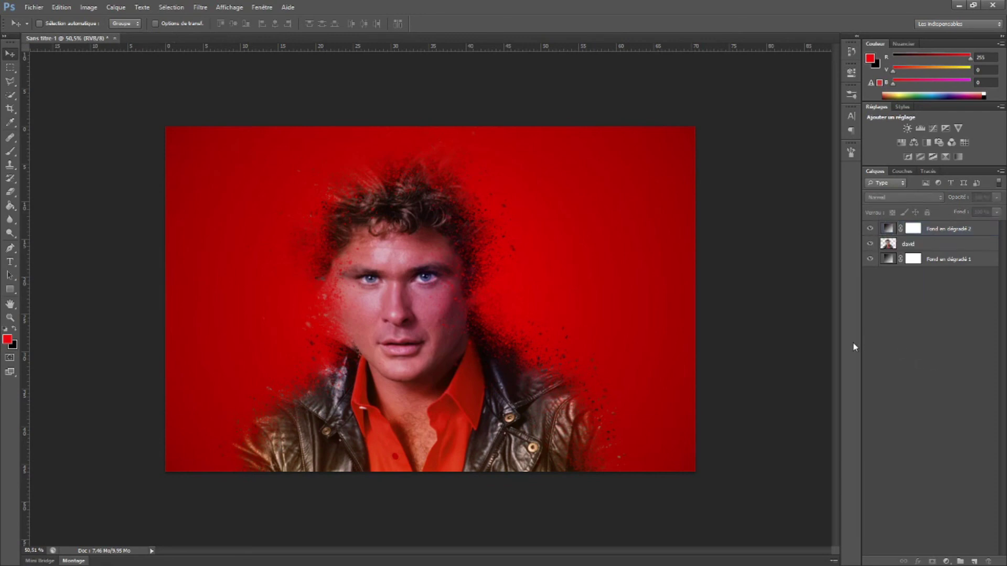